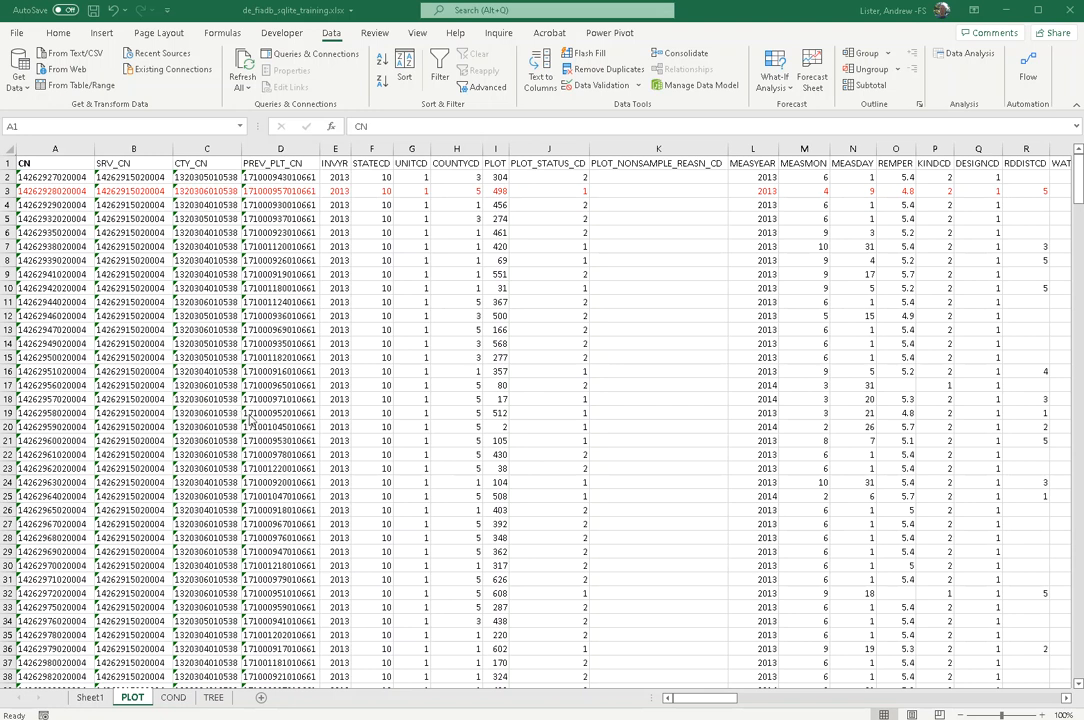
# Start importing data from the Excel workbook de_fiadb_sqlite_training.xlsx.
pyautogui.click(331, 35)
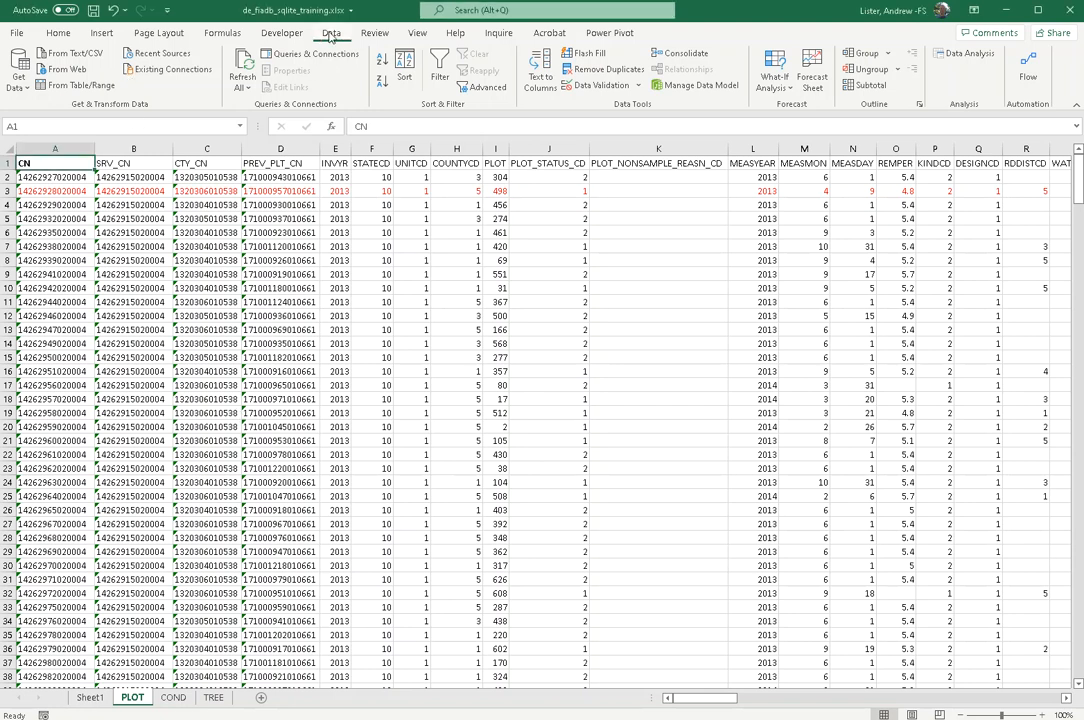
pyautogui.click(19, 74)
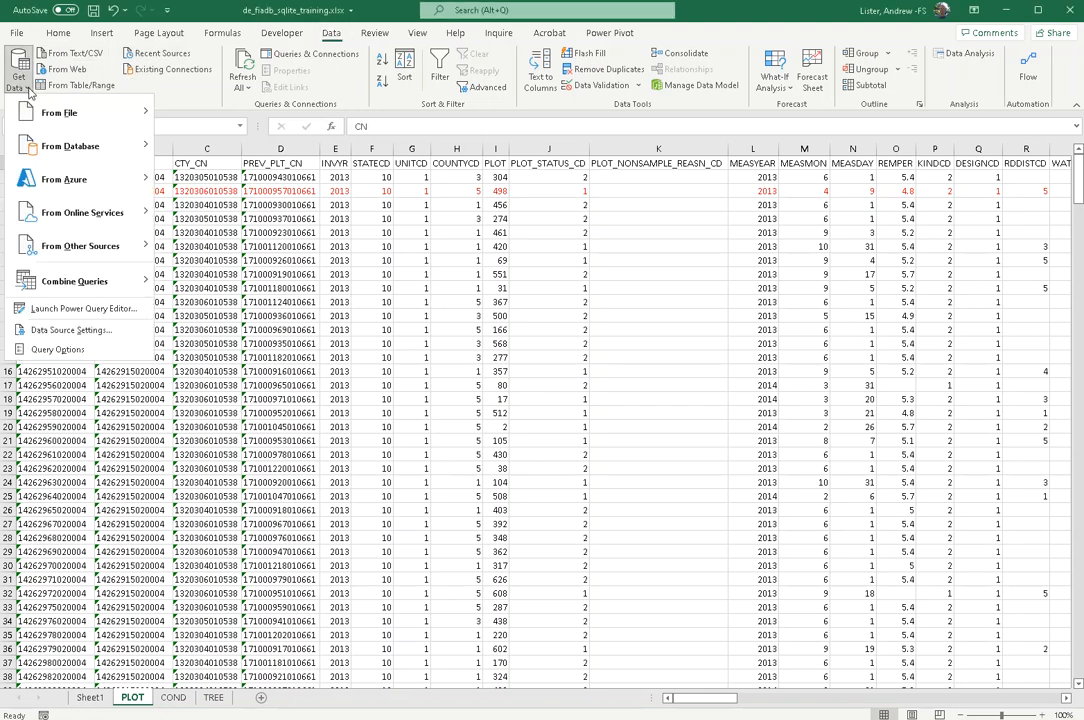
pyautogui.moveTo(45, 113)
pyautogui.click(225, 114)
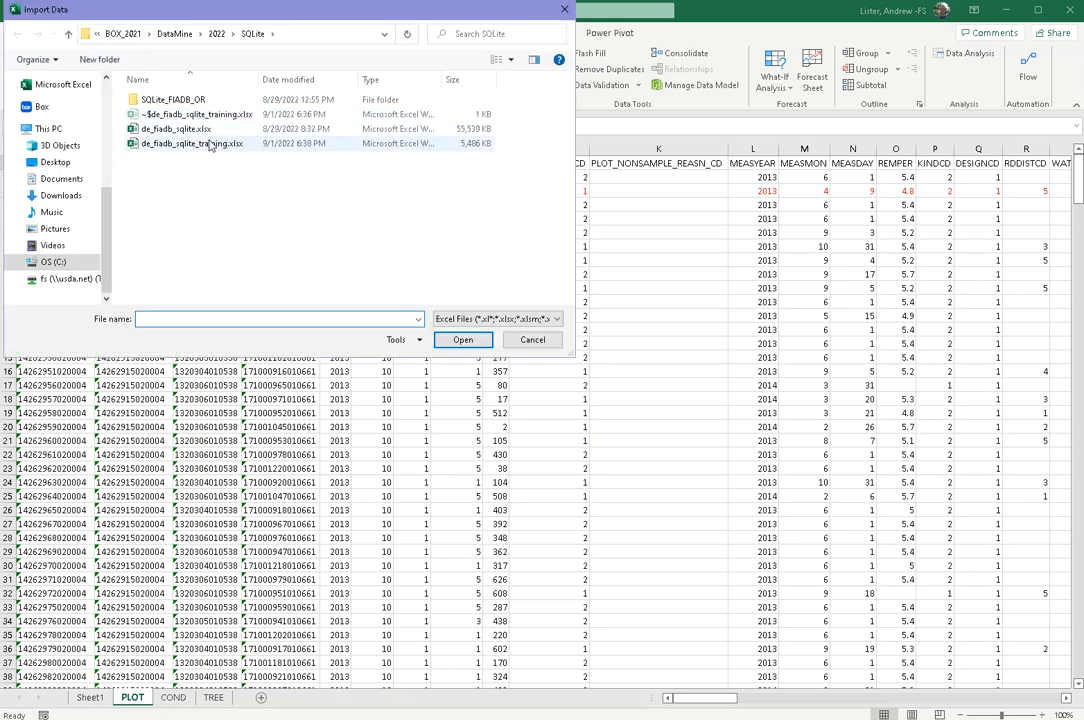
pyautogui.click(195, 143)
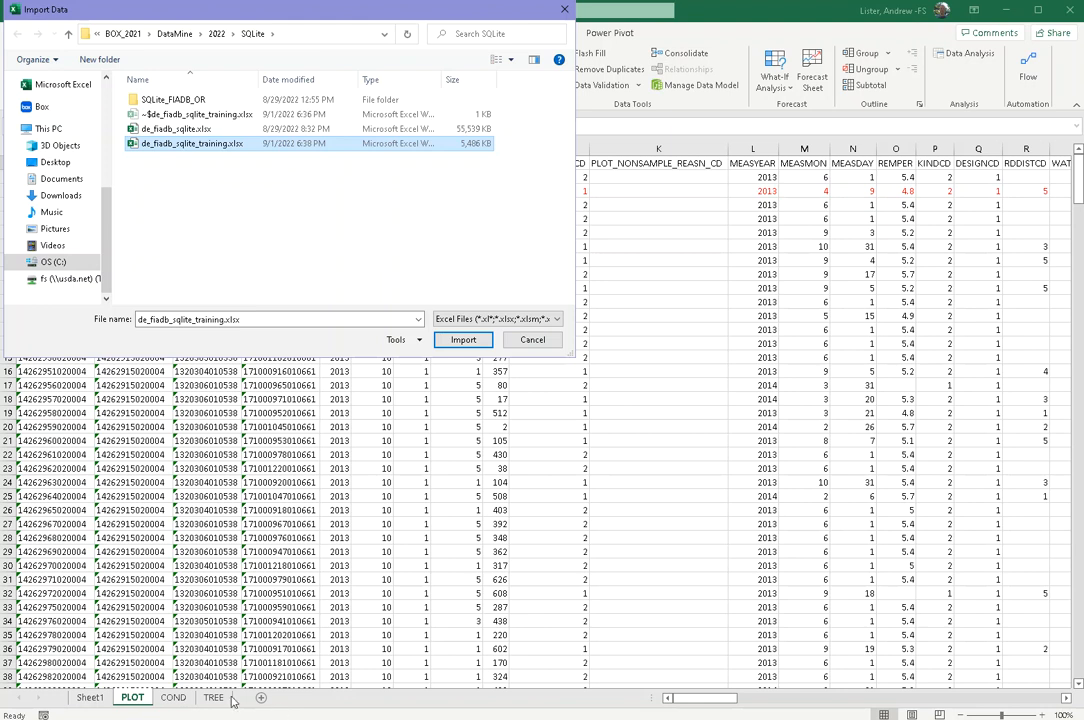
pyautogui.click(466, 340)
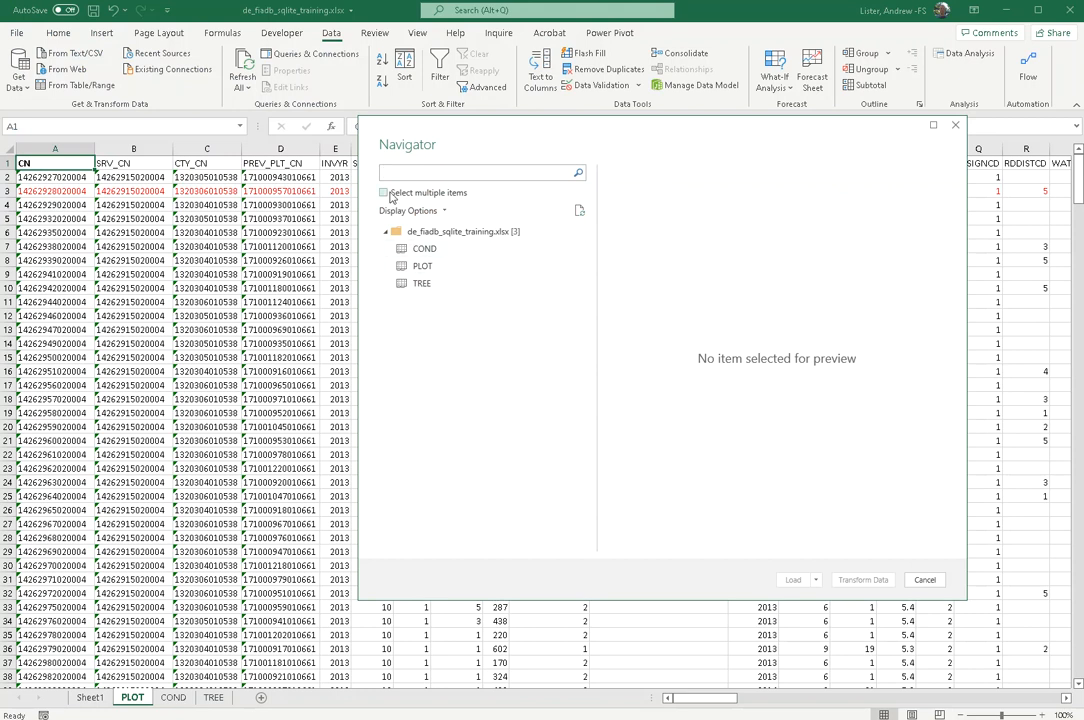
# Load the COND, PLOT and TREE sheets together as connections only, adding them to the Data Model.
pyautogui.click(384, 193)
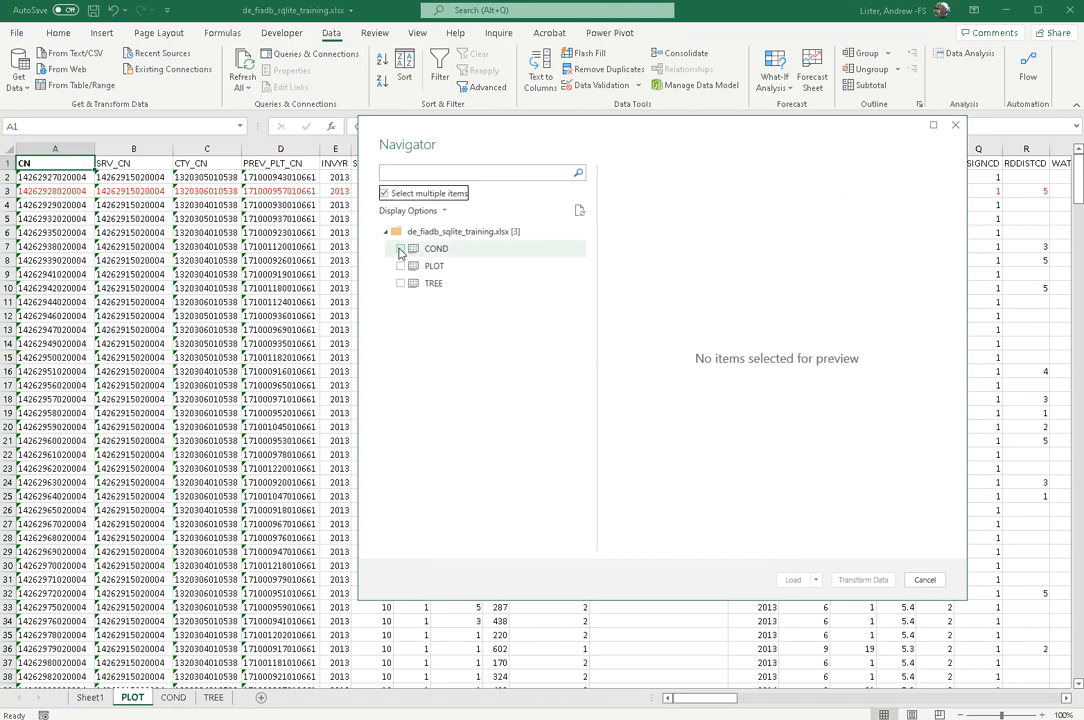
pyautogui.click(400, 248)
pyautogui.click(400, 266)
pyautogui.click(401, 283)
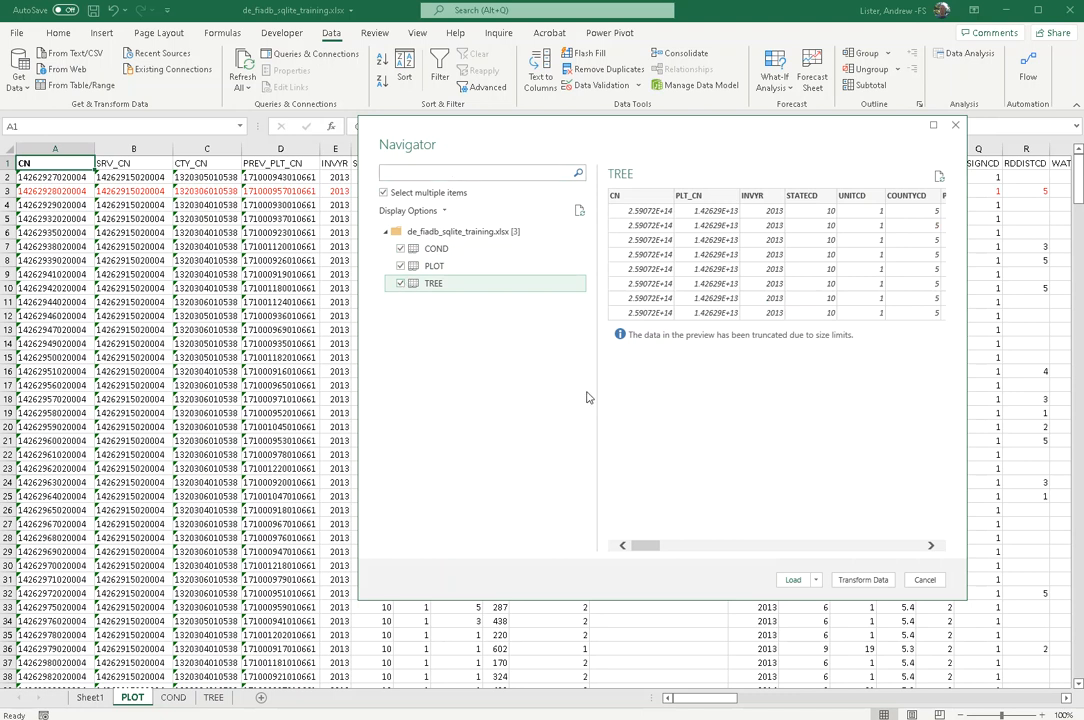
pyautogui.click(816, 580)
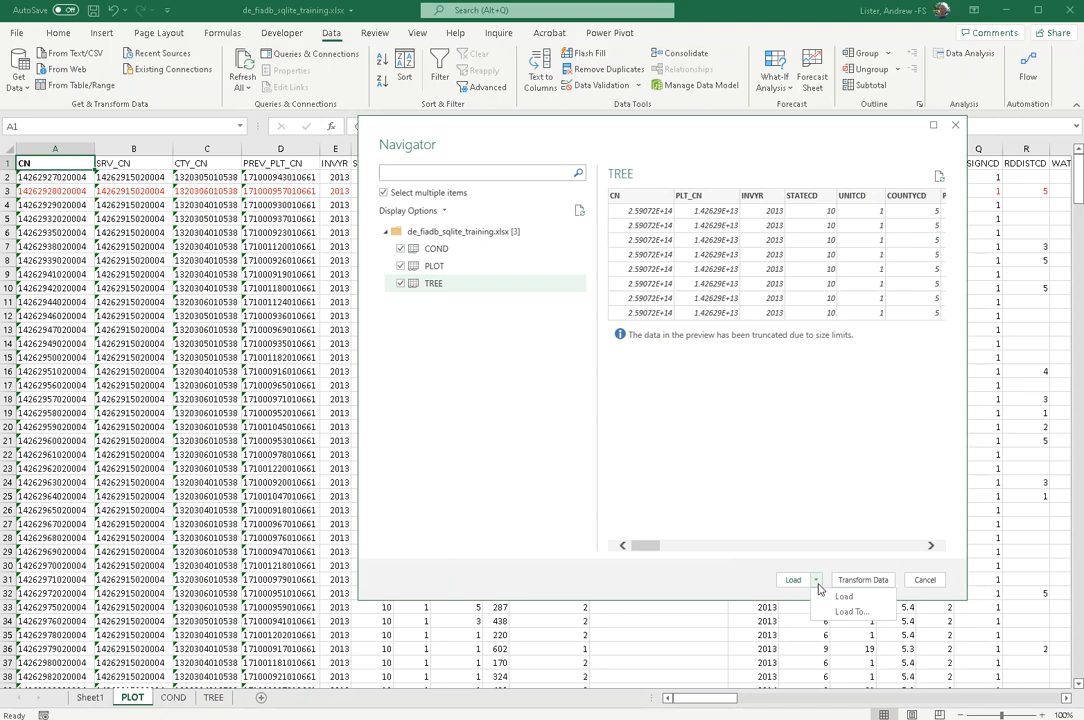
pyautogui.click(863, 616)
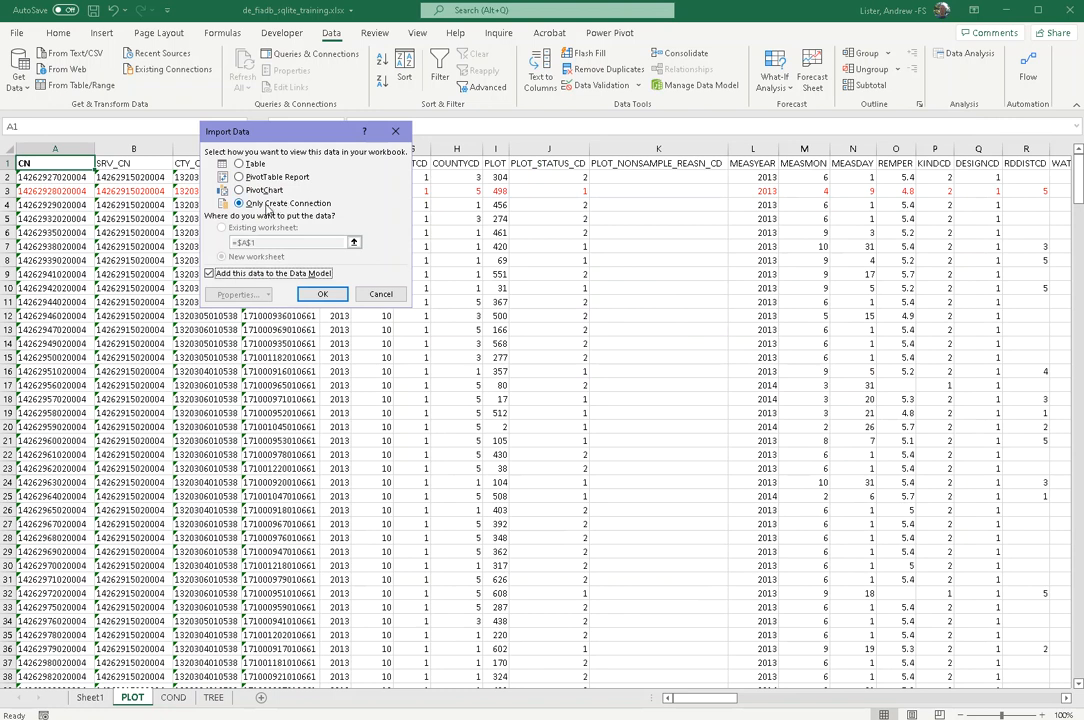
pyautogui.click(324, 294)
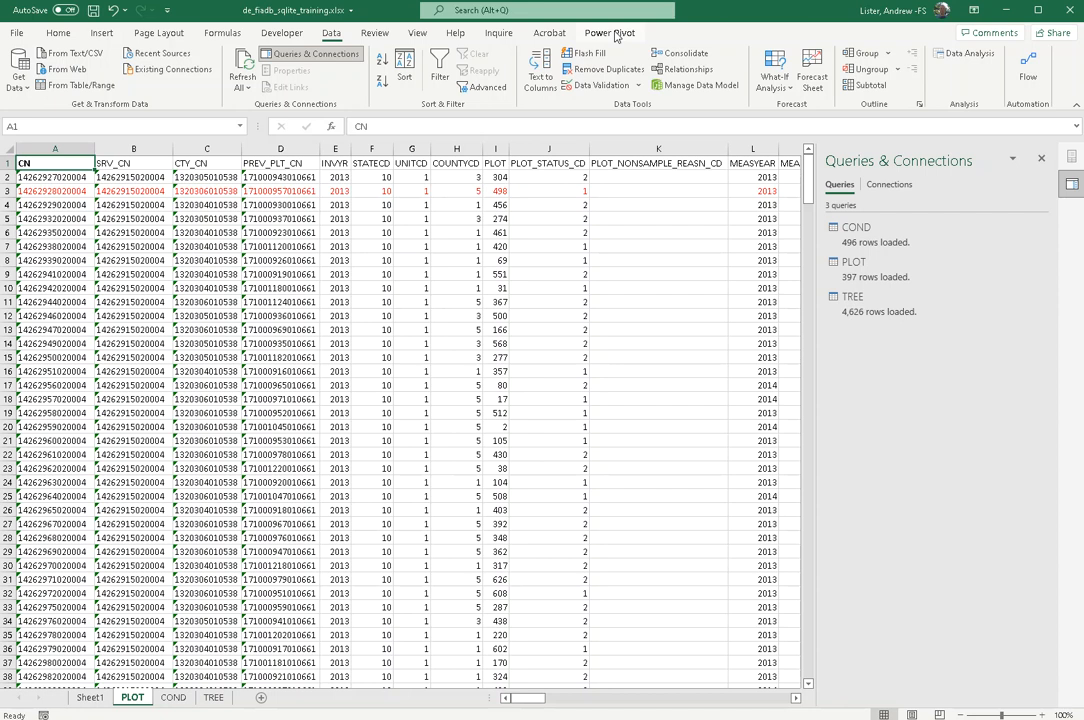
# Check in the COM add-ins list whether Microsoft Power Pivot for Excel is enabled.
pyautogui.click(17, 35)
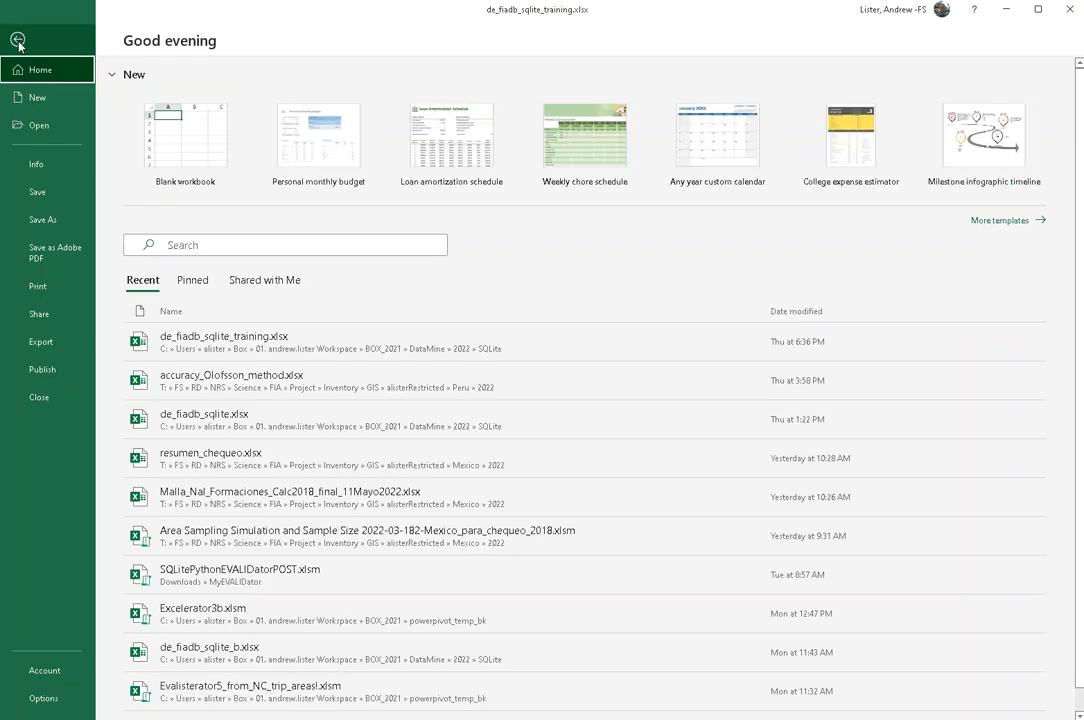
pyautogui.click(42, 698)
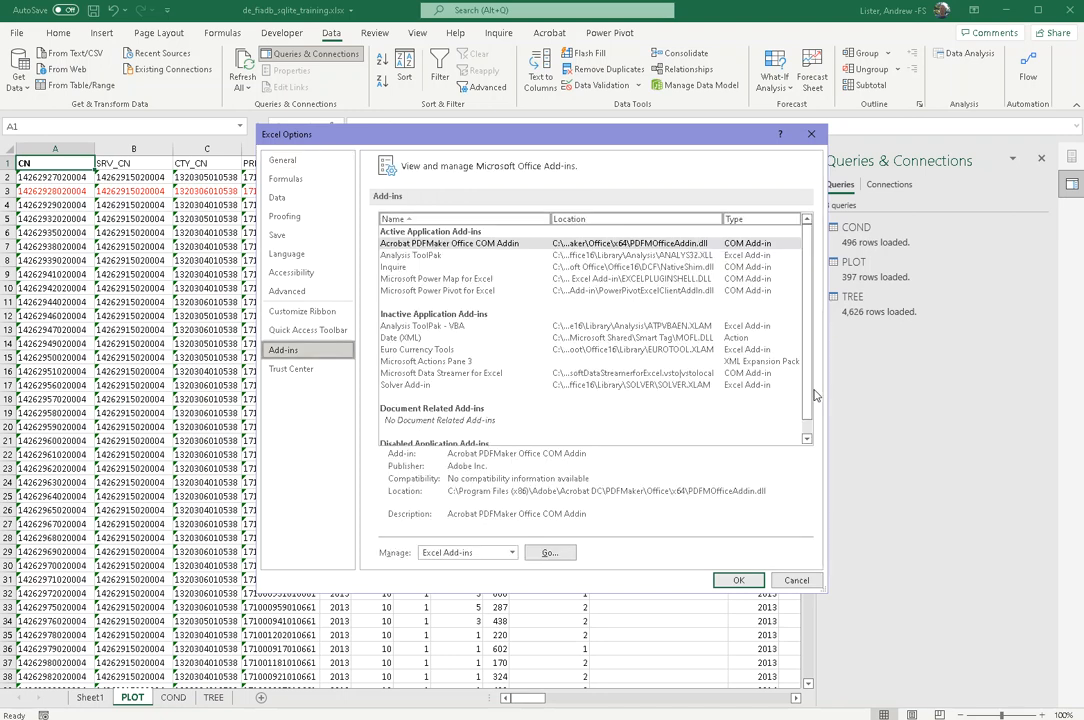
pyautogui.click(505, 552)
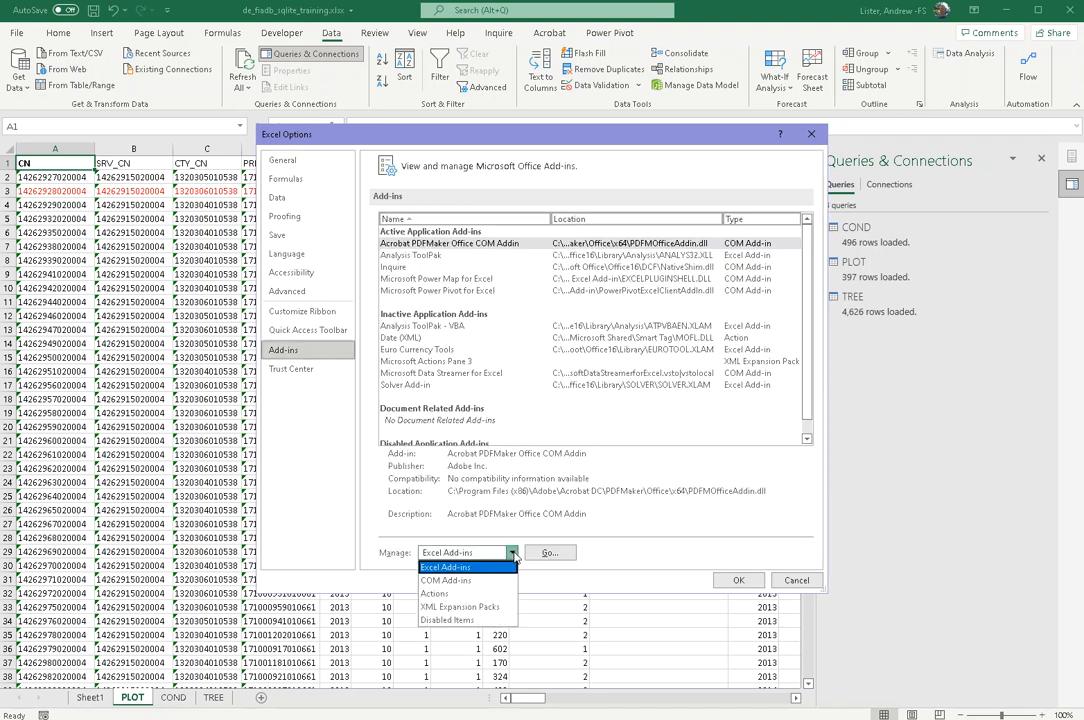
pyautogui.click(497, 580)
pyautogui.click(550, 552)
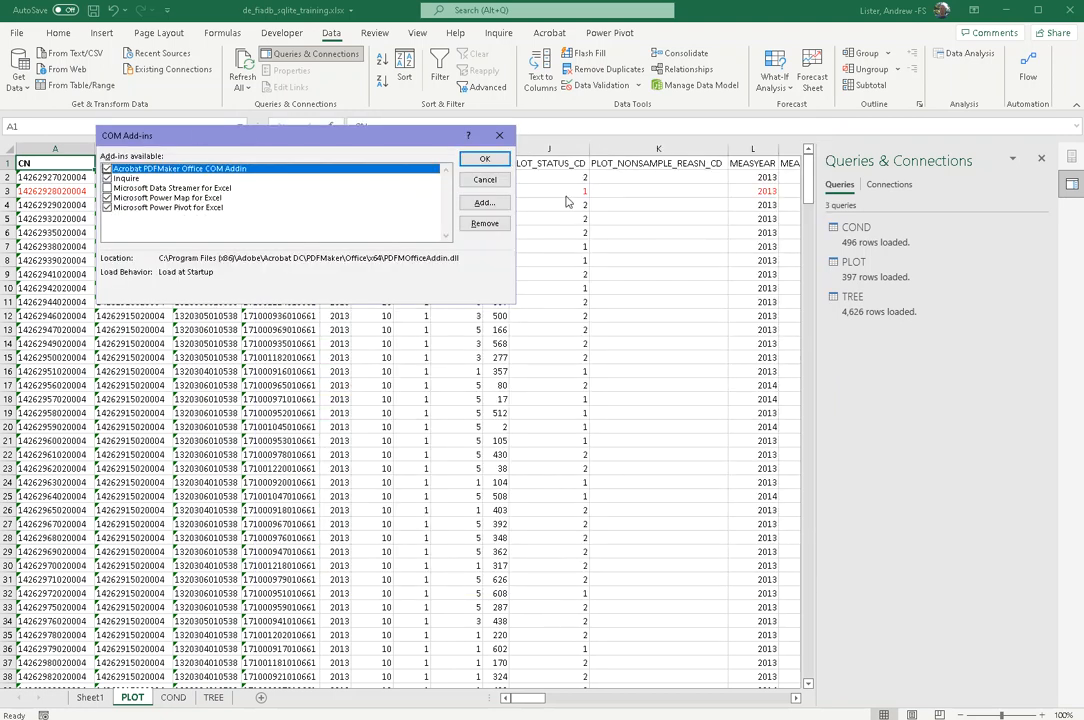
pyautogui.click(497, 162)
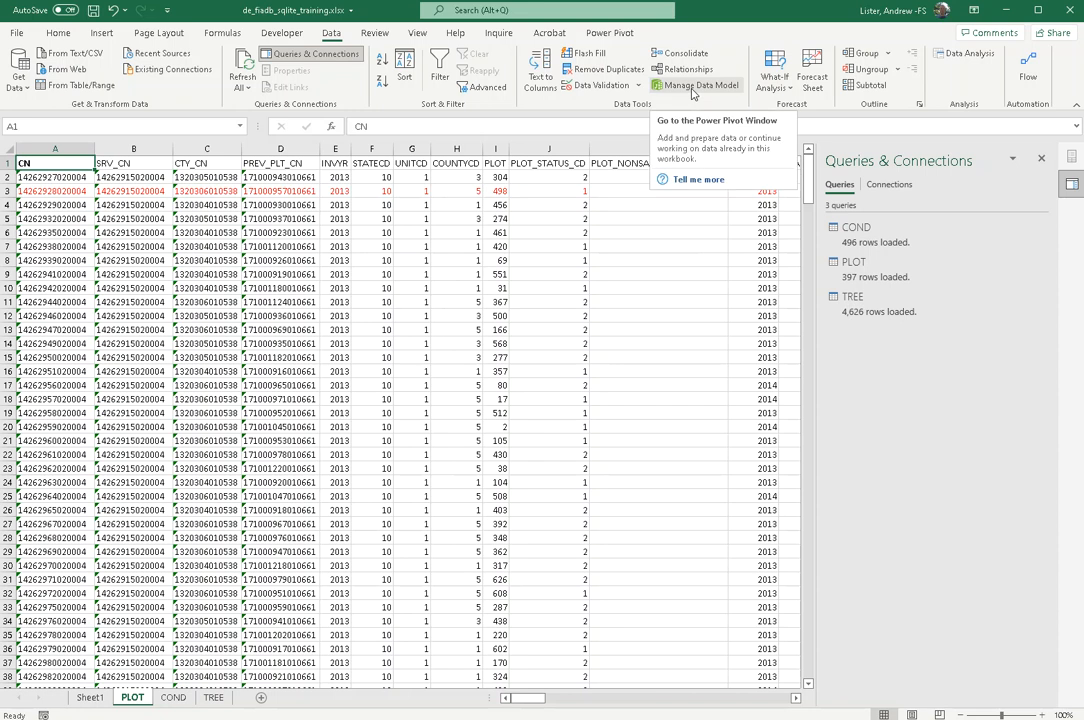
# Show the data model as a diagram and relate the PLOT table's CN field to PLT_CN in the COND table.
pyautogui.click(692, 88)
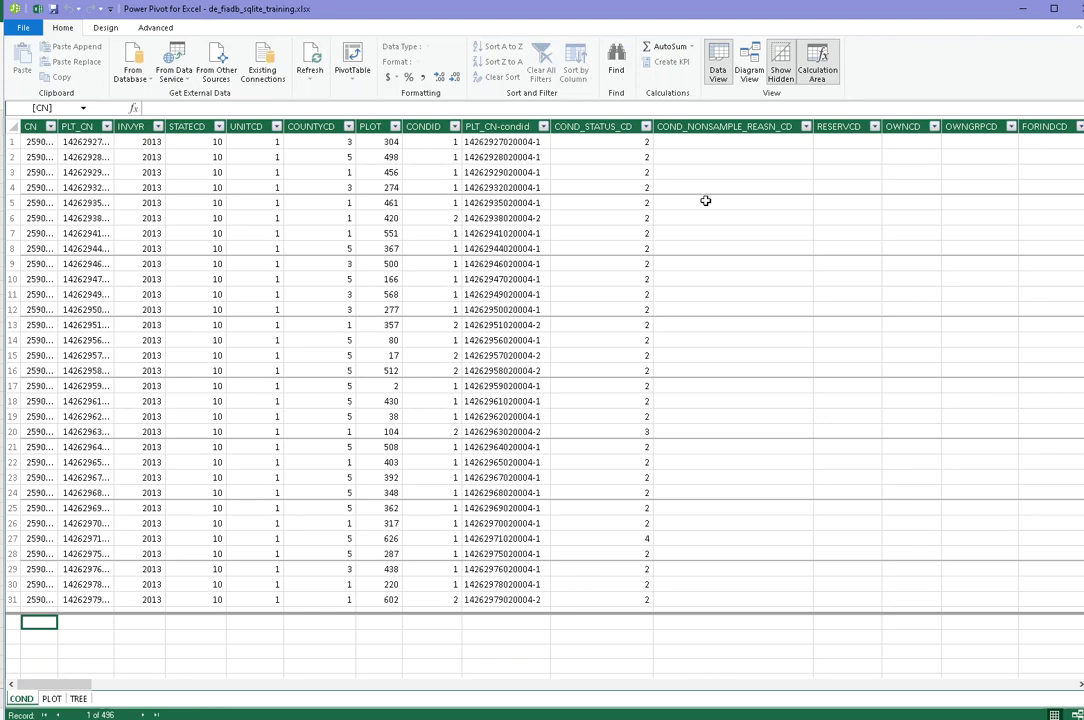
pyautogui.click(752, 62)
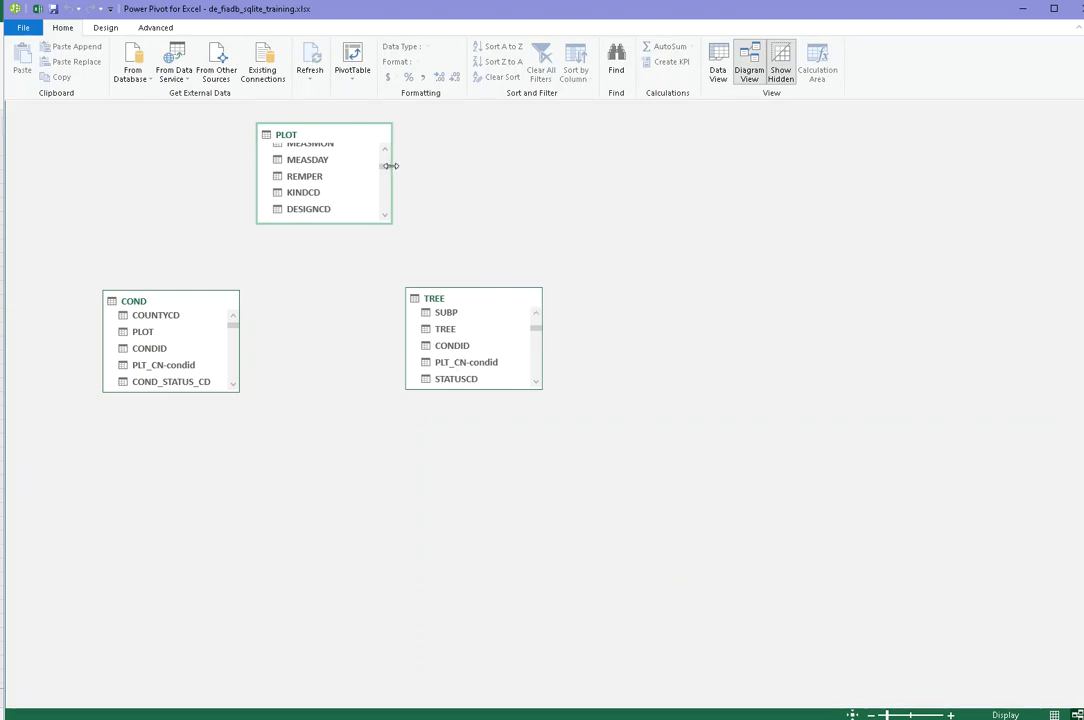
pyautogui.moveTo(384, 165); pyautogui.dragTo(385, 150)
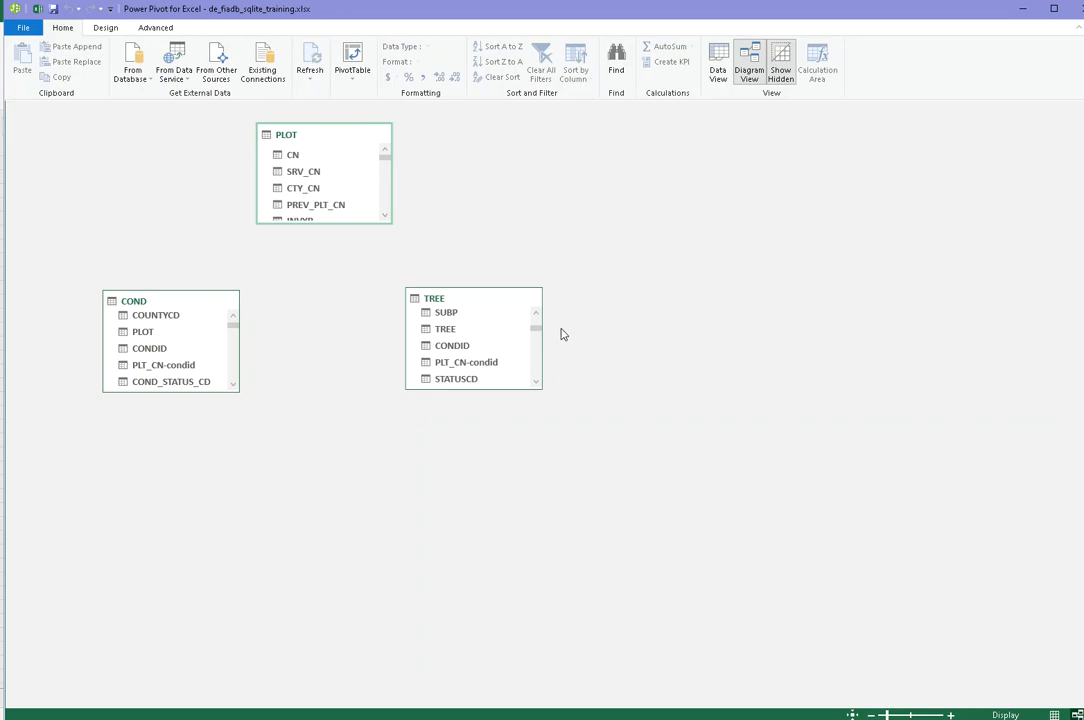
pyautogui.moveTo(535, 330); pyautogui.dragTo(535, 317)
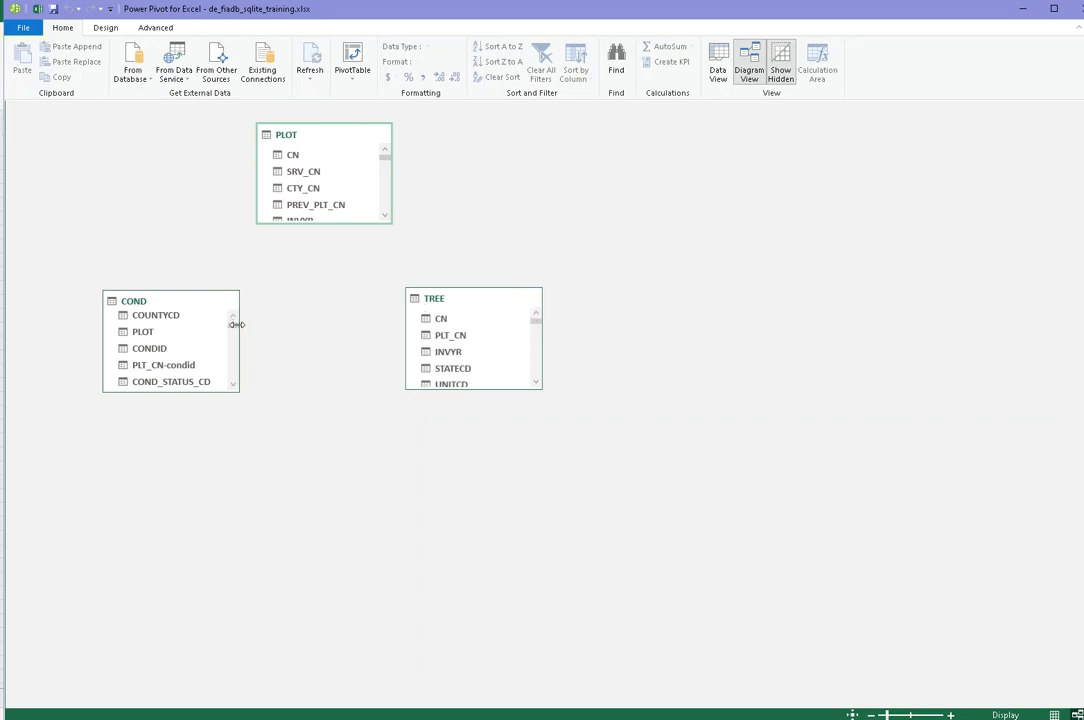
pyautogui.moveTo(233, 325); pyautogui.dragTo(233, 317)
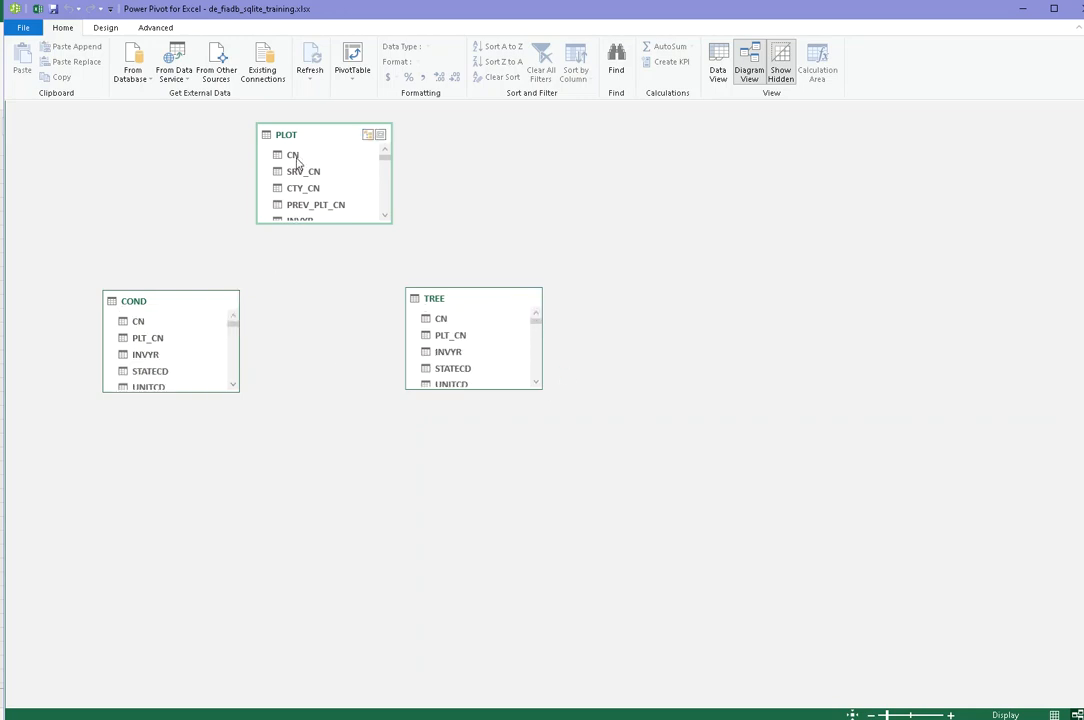
pyautogui.moveTo(297, 158); pyautogui.dragTo(157, 338)
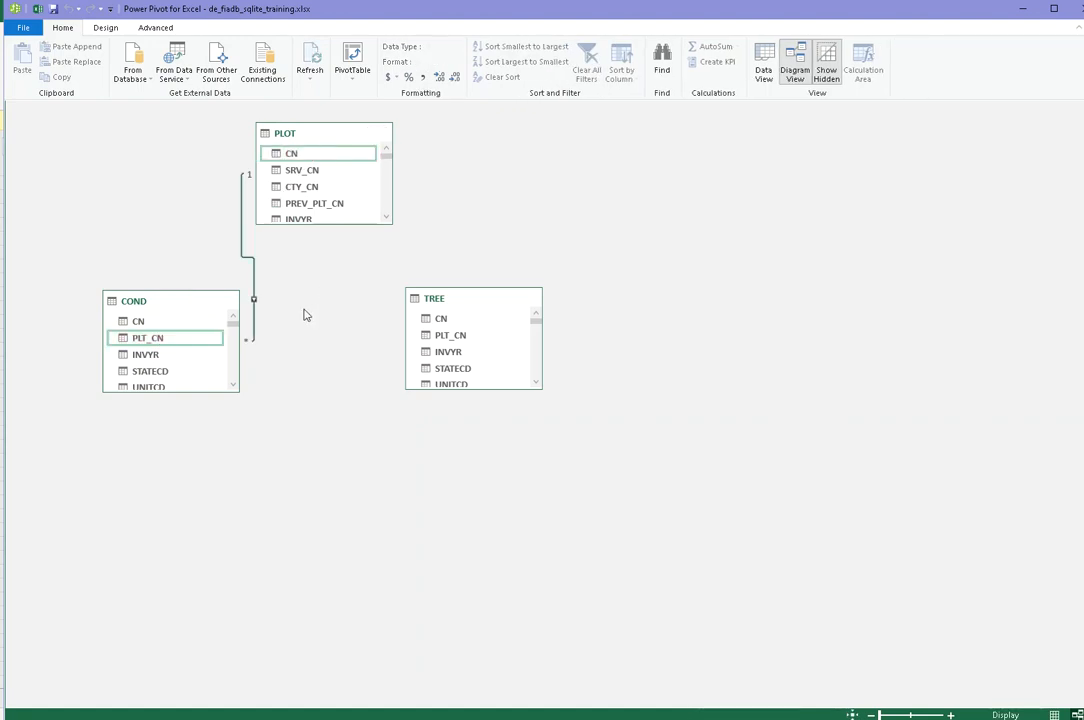
# Relate the COND table's PLT_CN-condid field to PLT_CN-condid in the TREE table.
pyautogui.click(232, 385)
pyautogui.click(232, 385)
pyautogui.click(232, 385)
pyautogui.click(232, 385)
pyautogui.click(232, 385)
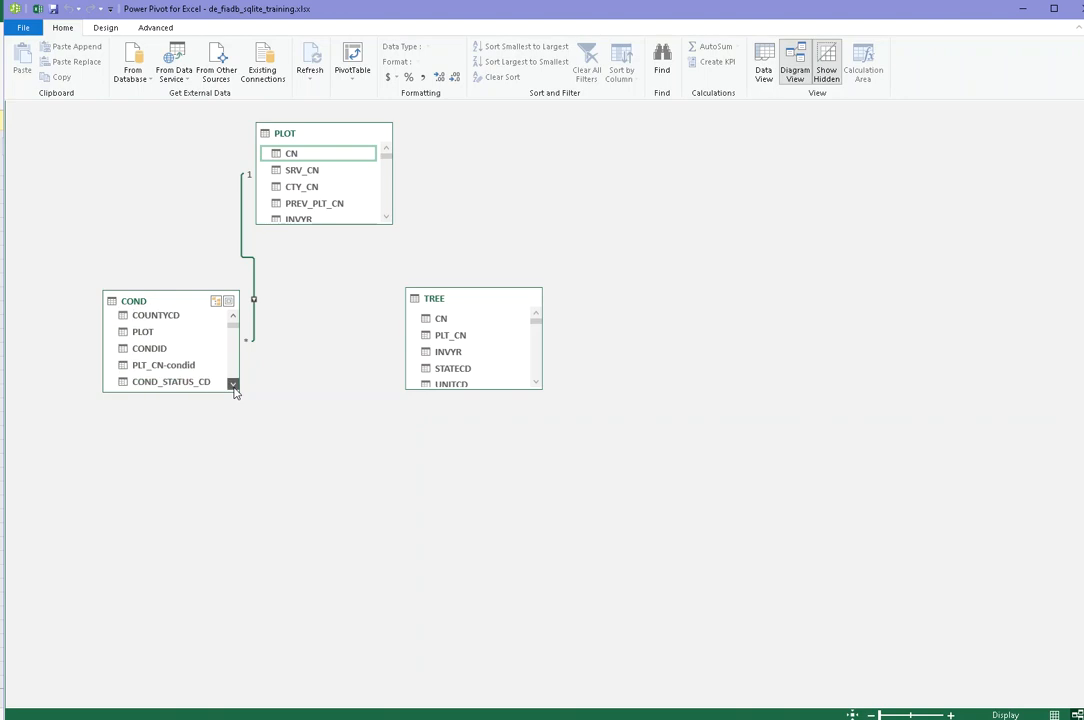
pyautogui.click(536, 383)
pyautogui.click(536, 383)
pyautogui.click(536, 383)
pyautogui.click(536, 383)
pyautogui.click(536, 383)
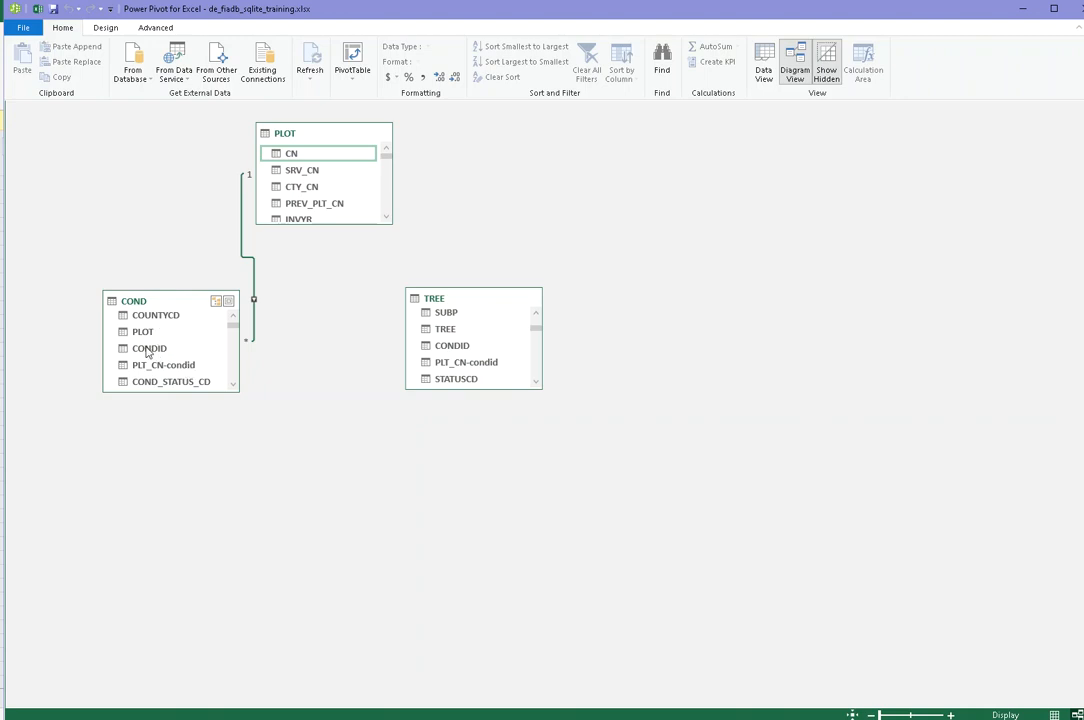
pyautogui.moveTo(170, 372); pyautogui.dragTo(449, 364)
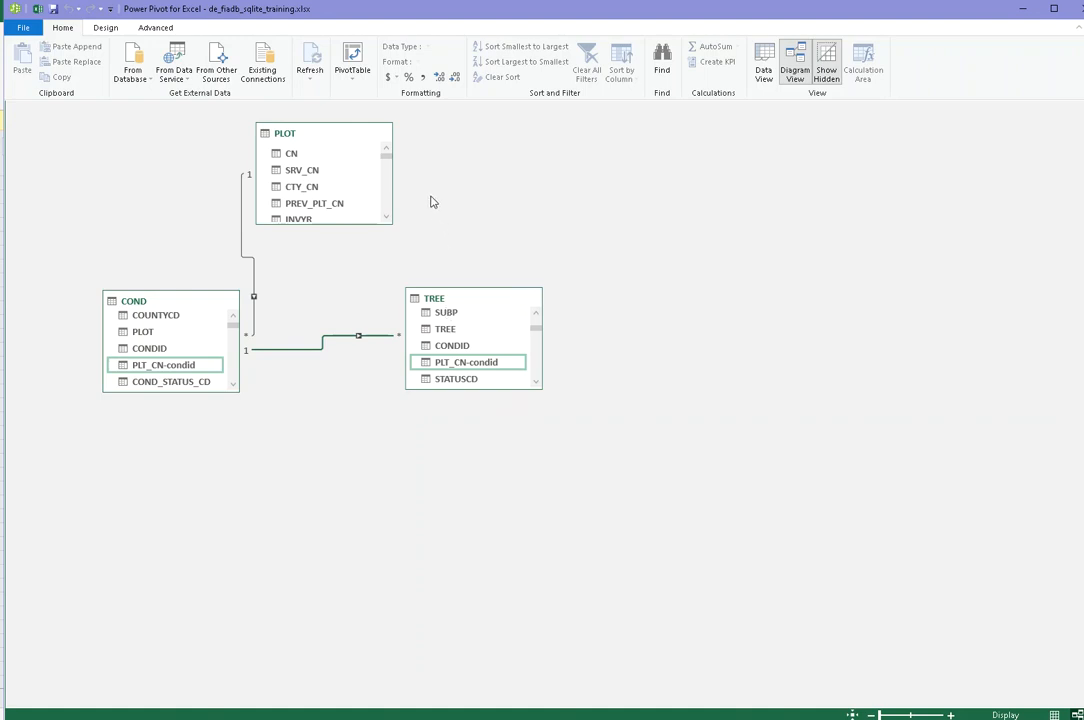
# Create a PivotTable from the data model in the existing worksheet Sheet1 at cell A1.
pyautogui.click(352, 58)
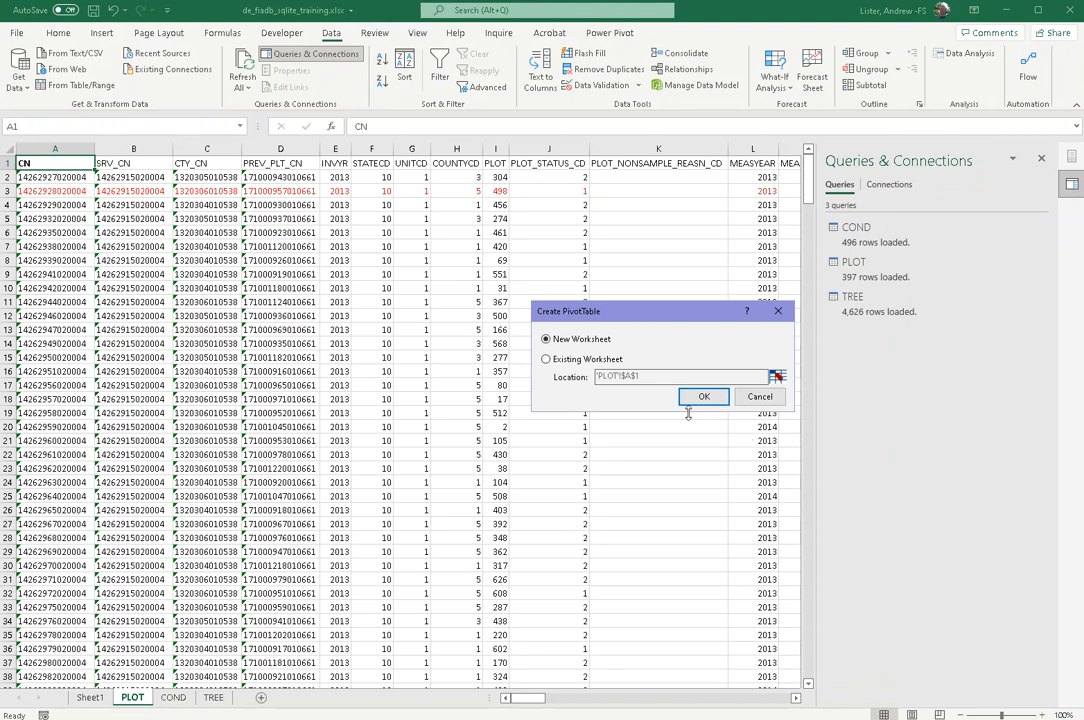
pyautogui.click(548, 359)
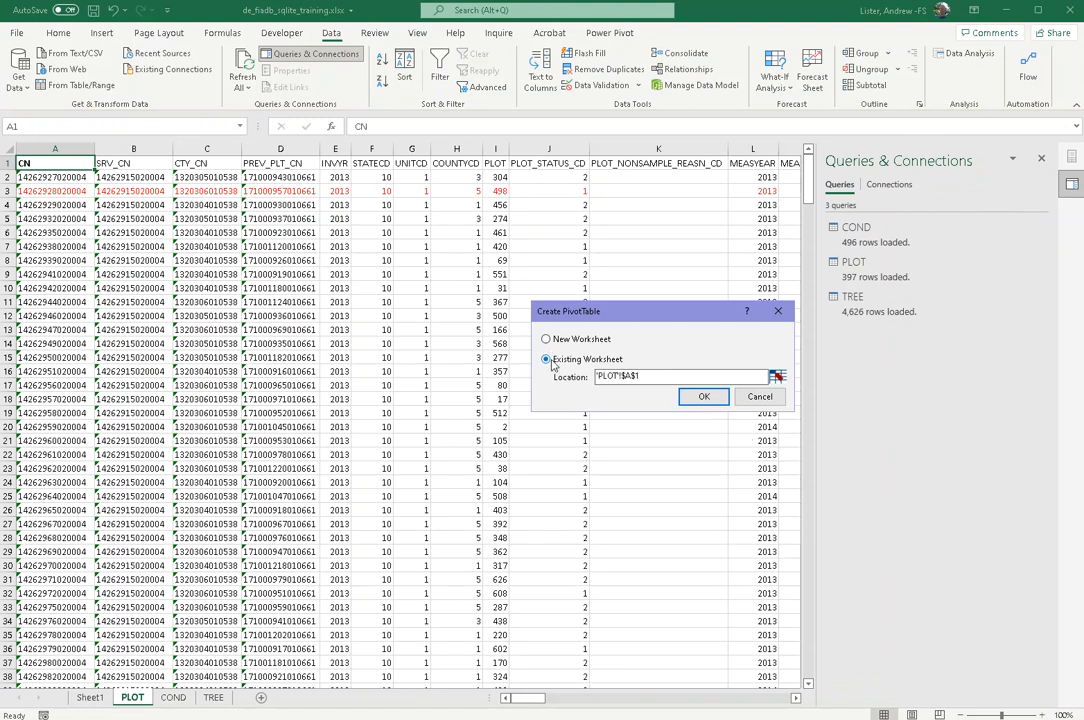
pyautogui.click(777, 378)
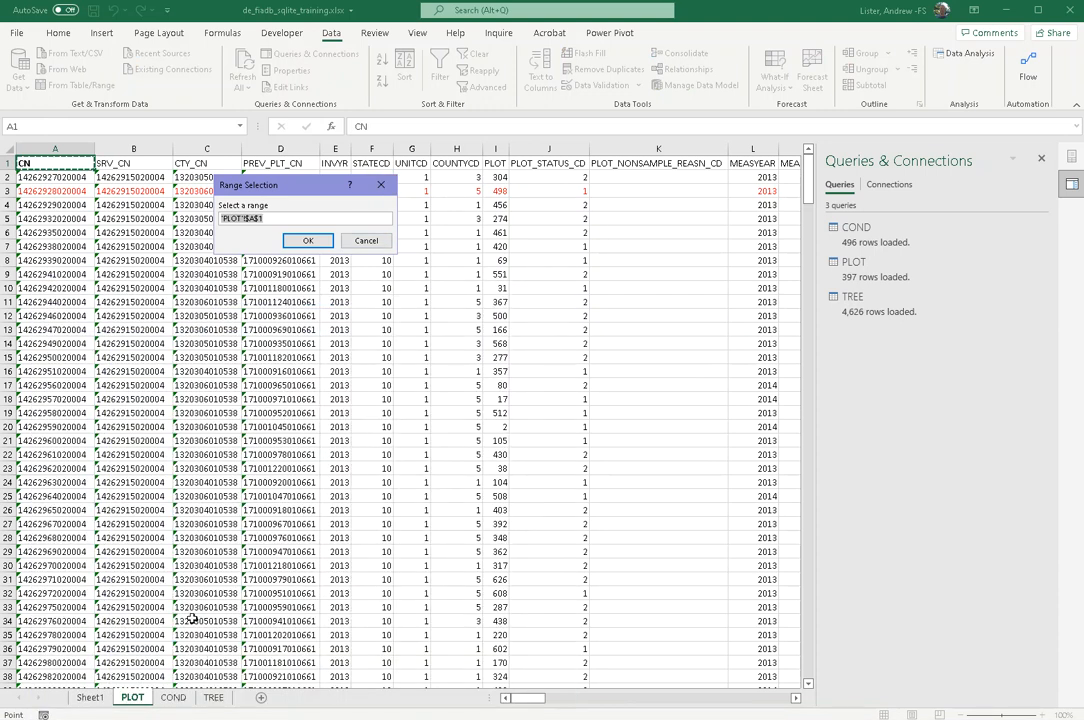
pyautogui.click(89, 697)
pyautogui.click(45, 166)
pyautogui.click(308, 240)
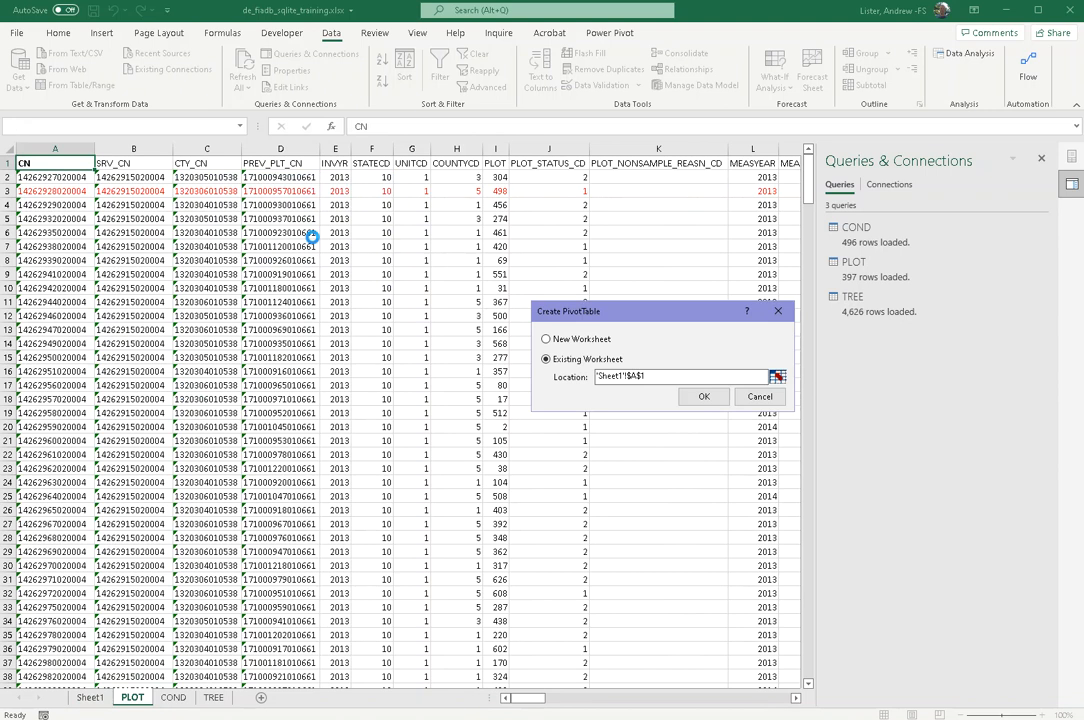
pyautogui.click(709, 401)
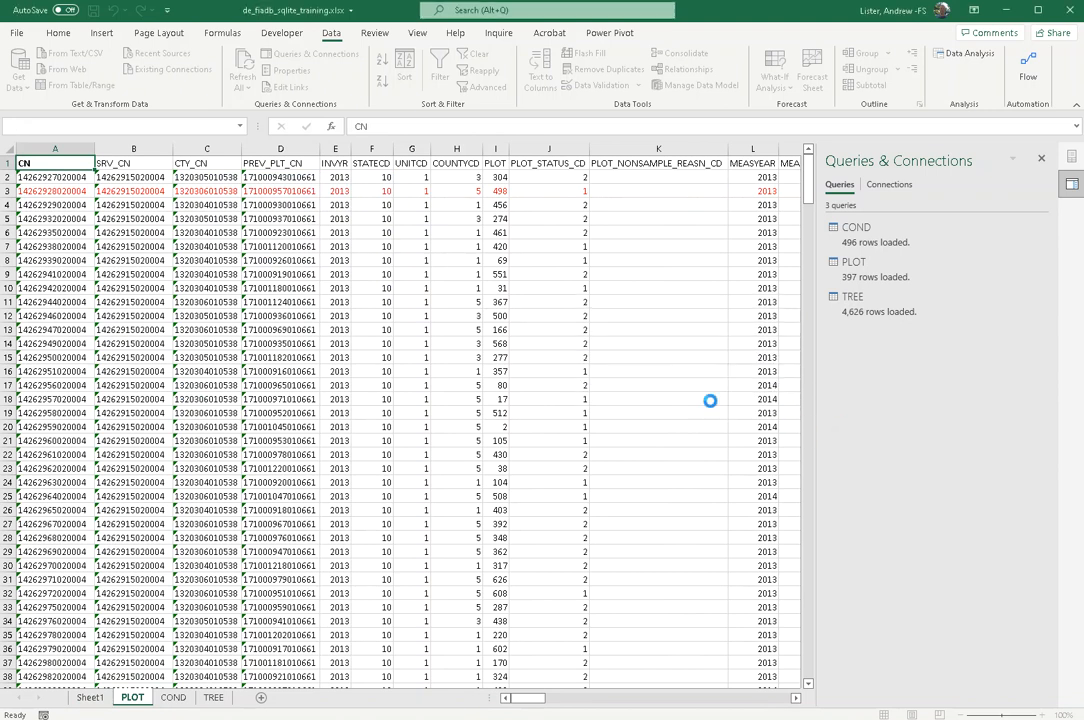
# Close the Queries & Connections pane and add the PLOT table's CN field to the PivotTable's rows.
pyautogui.click(138, 245)
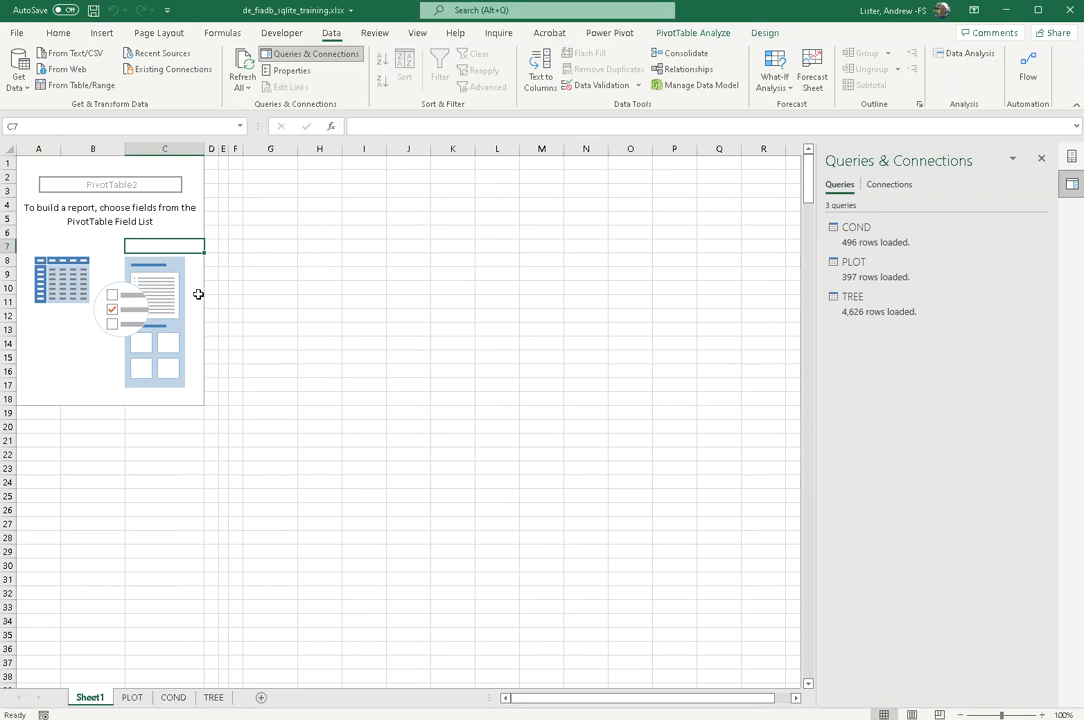
pyautogui.rightClick(165, 246)
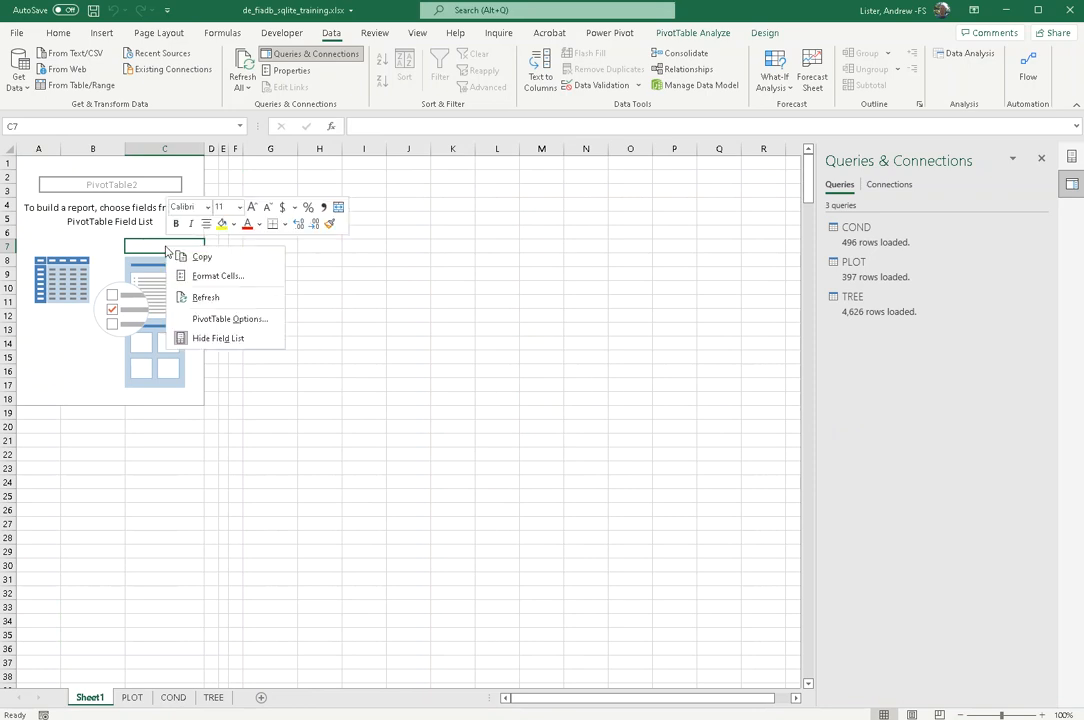
pyautogui.click(1043, 164)
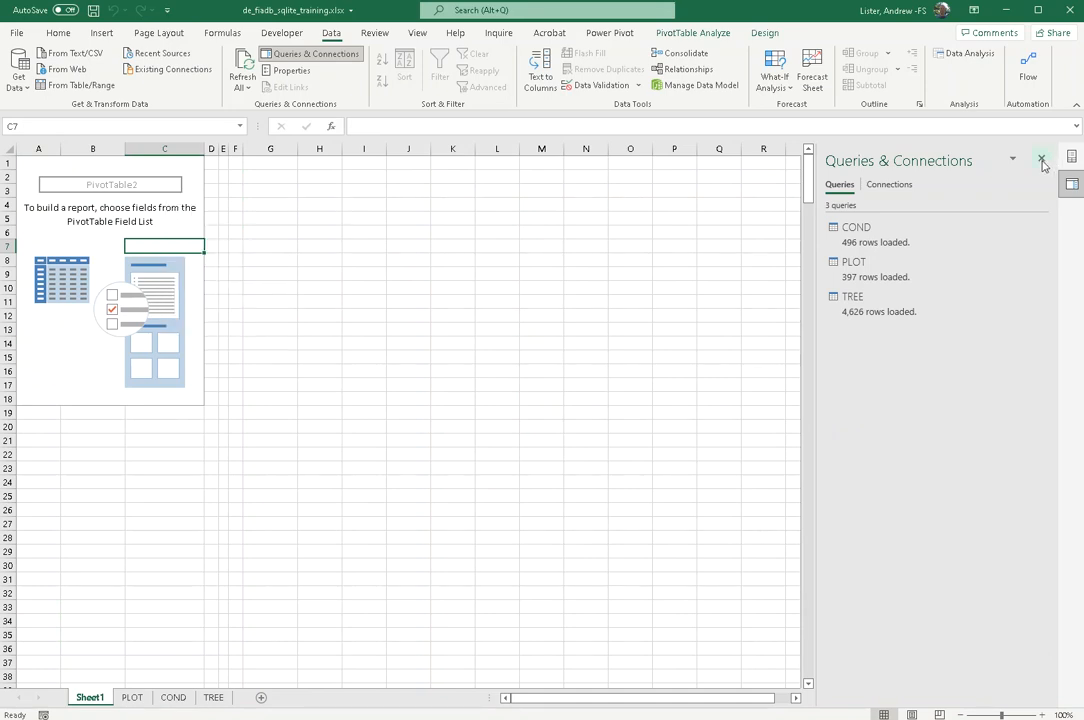
pyautogui.click(1043, 164)
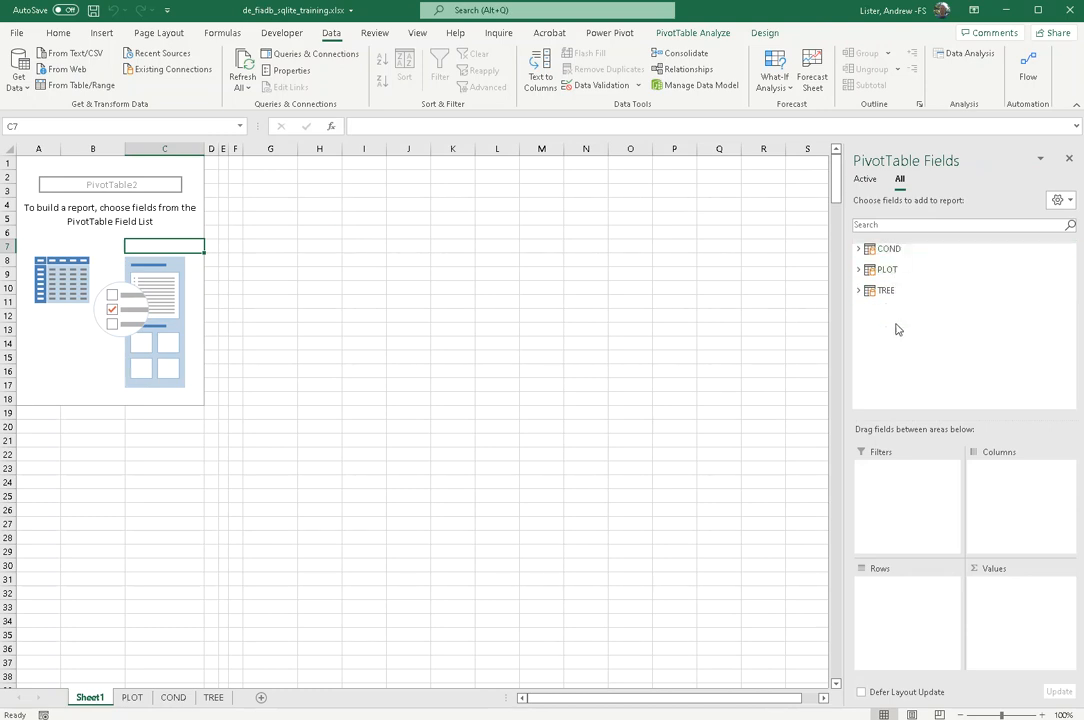
pyautogui.click(858, 269)
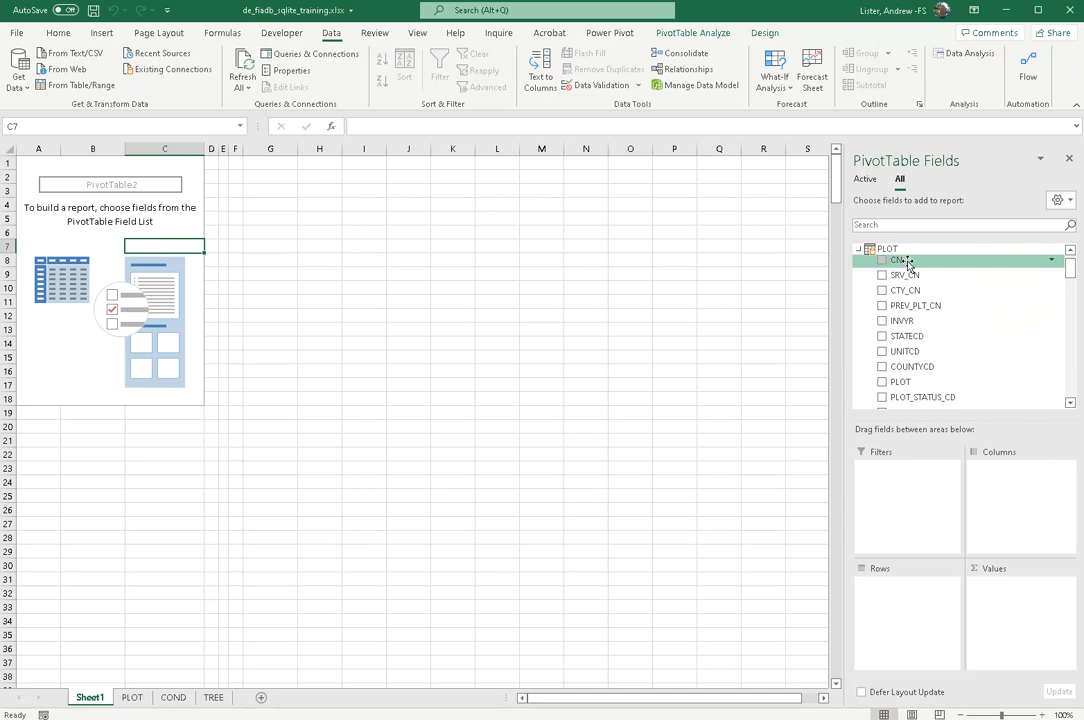
pyautogui.moveTo(909, 265); pyautogui.dragTo(914, 606)
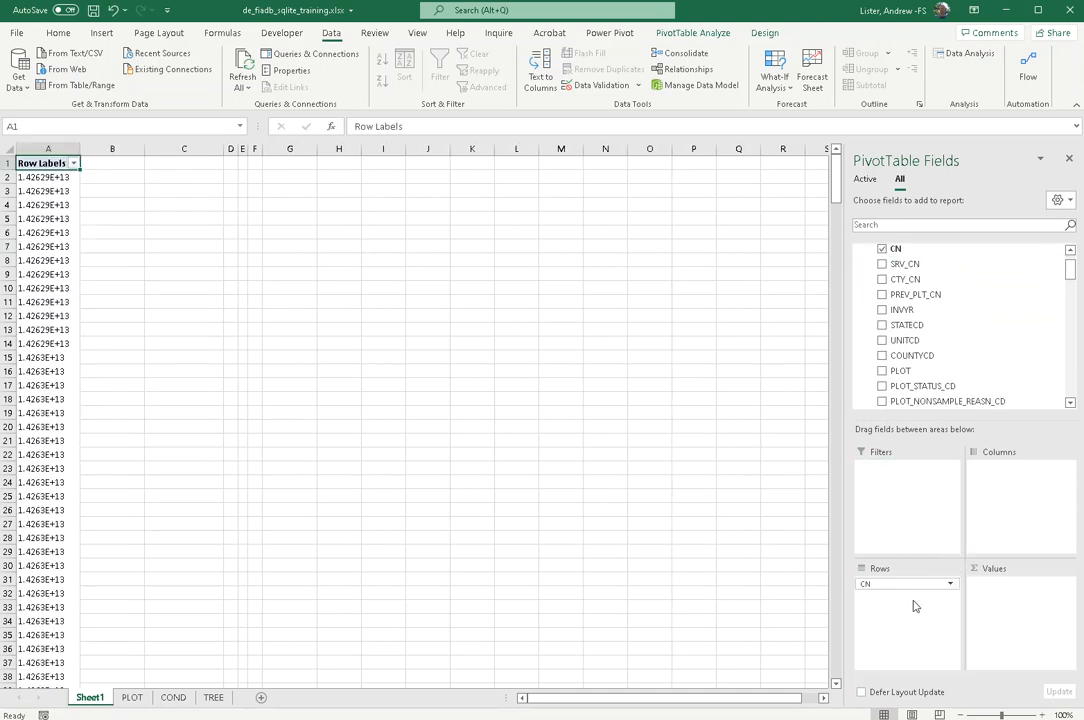
# Collapse the PLOT table's field list and add the COND table's FORTYPCD field to the PivotTable's columns.
pyautogui.scroll(1, 929, 281)
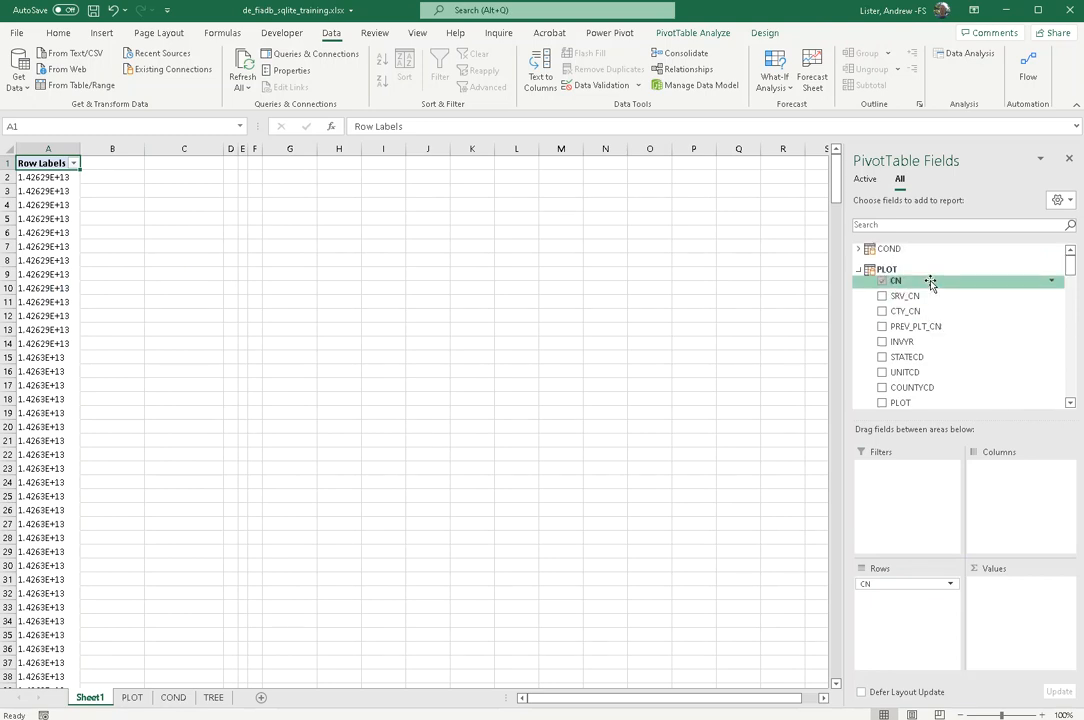
pyautogui.click(858, 271)
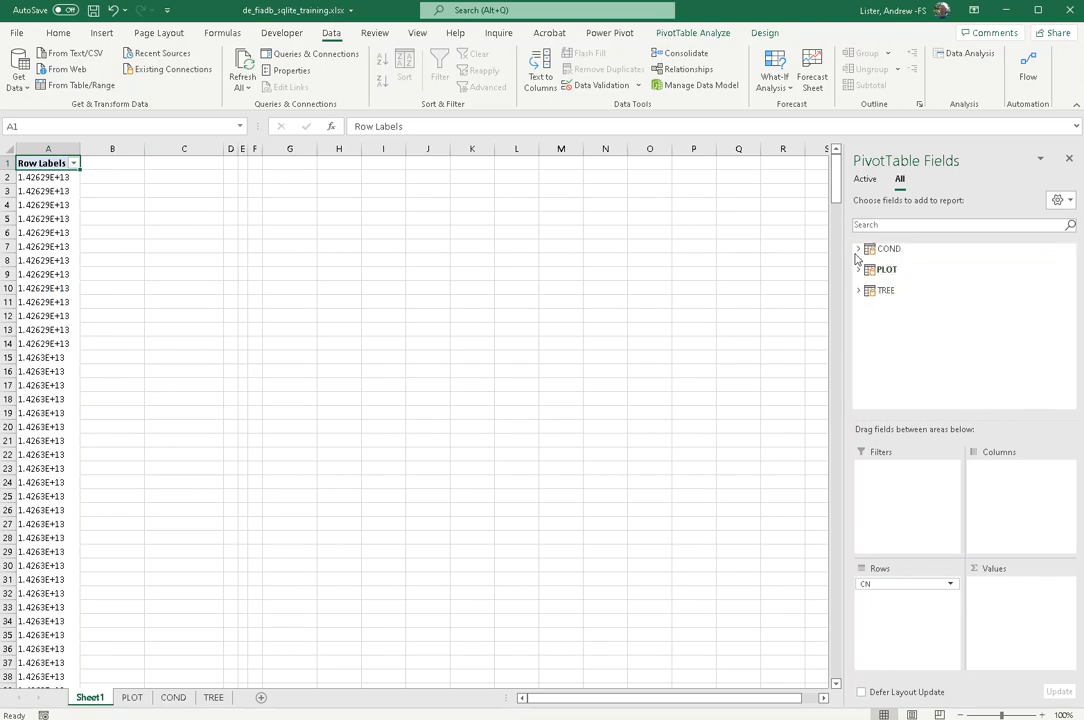
pyautogui.click(857, 249)
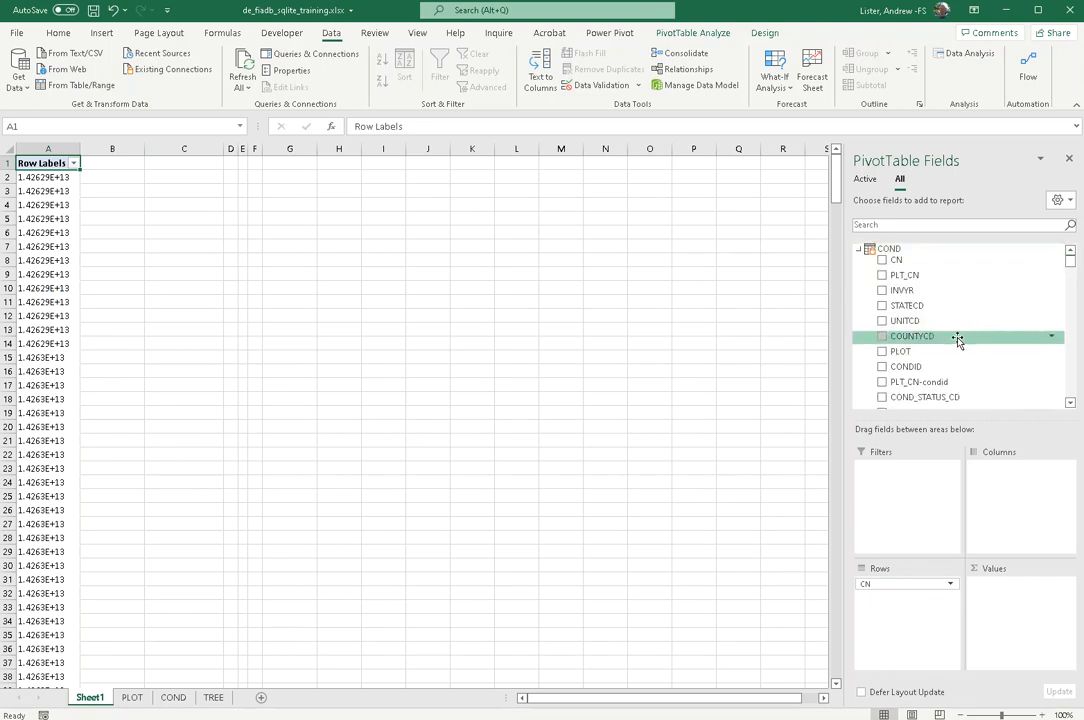
pyautogui.scroll(-1, 958, 338)
pyautogui.scroll(-2, 958, 339)
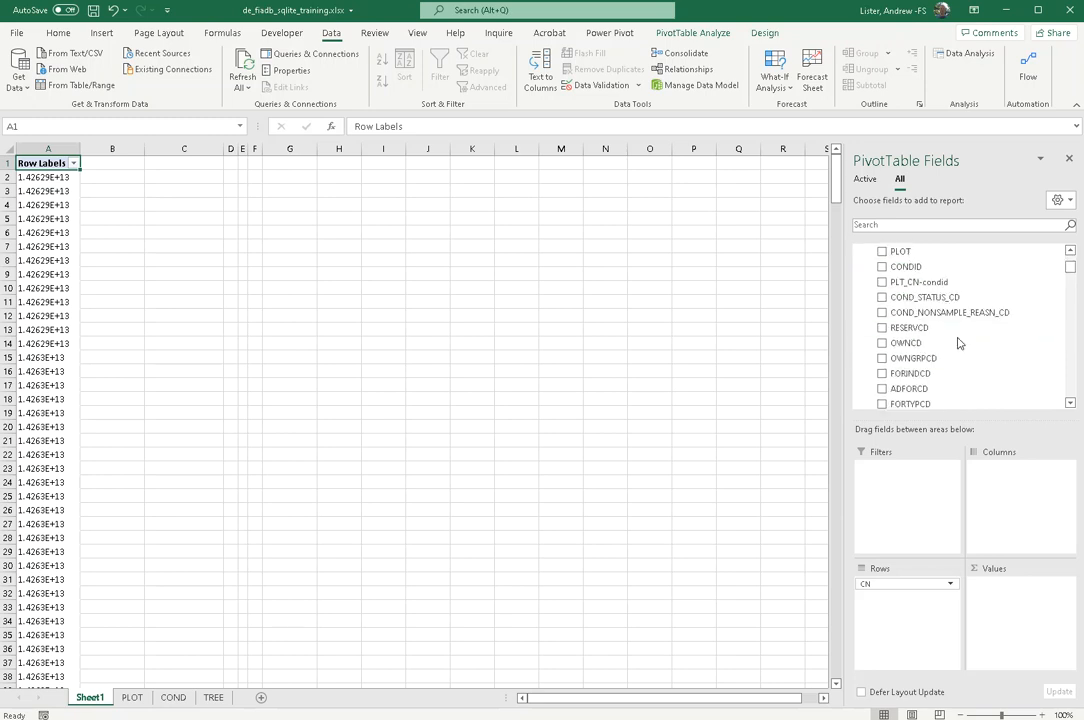
pyautogui.scroll(-1, 958, 345)
pyautogui.moveTo(940, 373); pyautogui.dragTo(1012, 489)
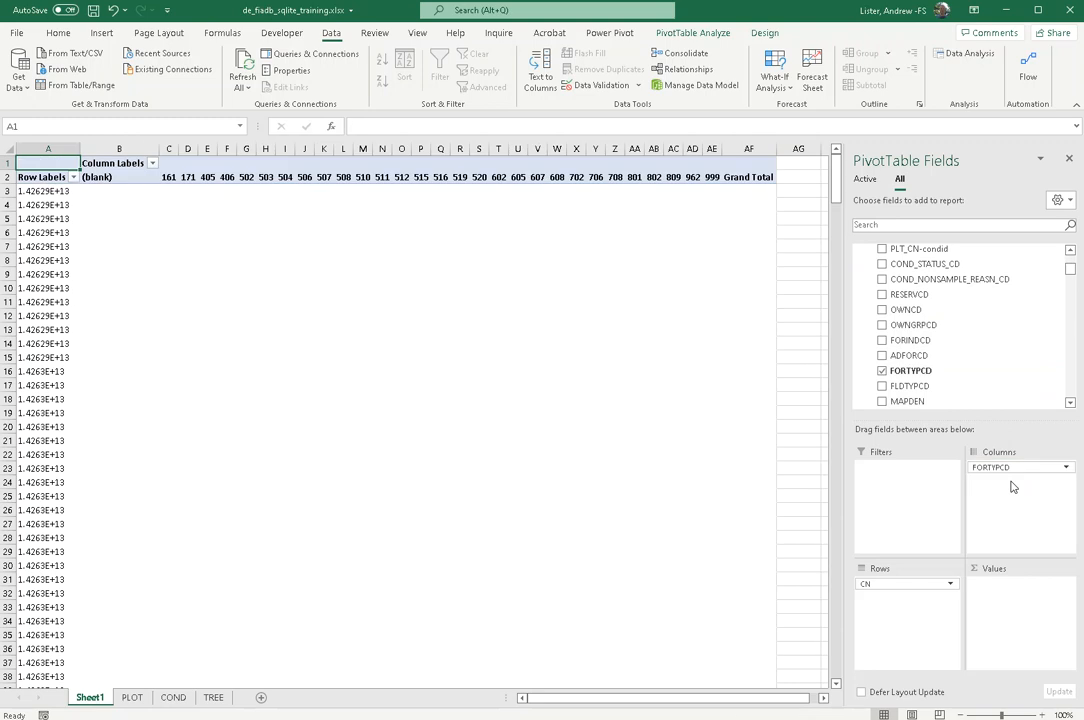
# Collapse the COND table's field list and add the TREE table's TREE field to the PivotTable's values.
pyautogui.scroll(5, 975, 341)
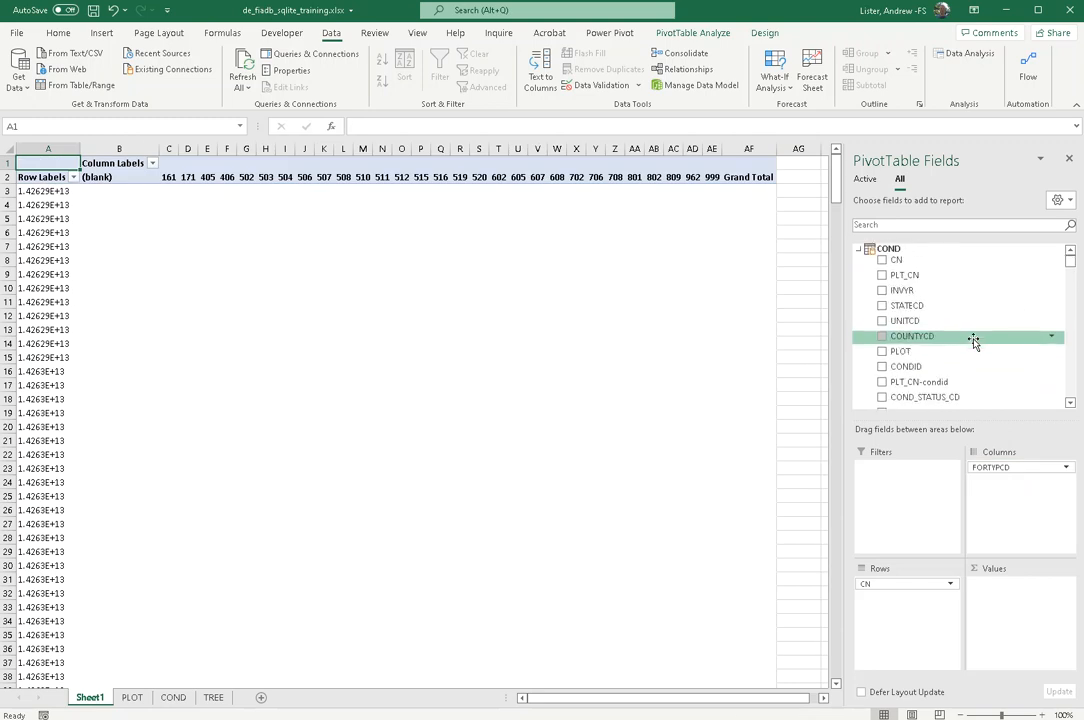
pyautogui.scroll(-8, 973, 343)
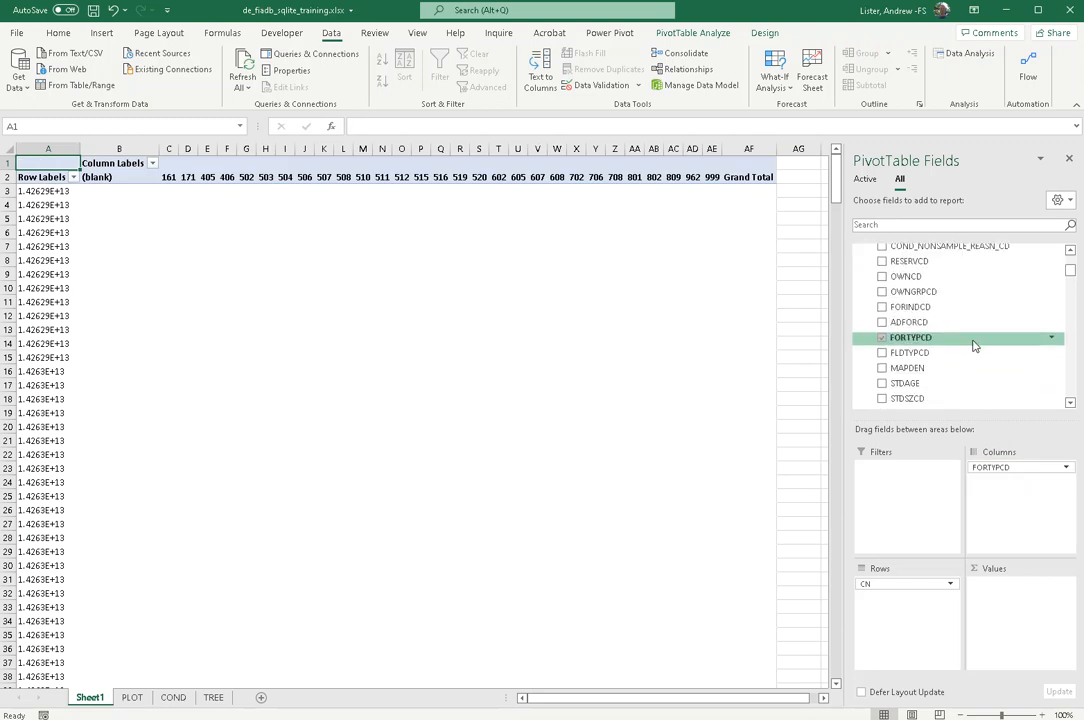
pyautogui.scroll(5, 970, 345)
pyautogui.scroll(5, 890, 290)
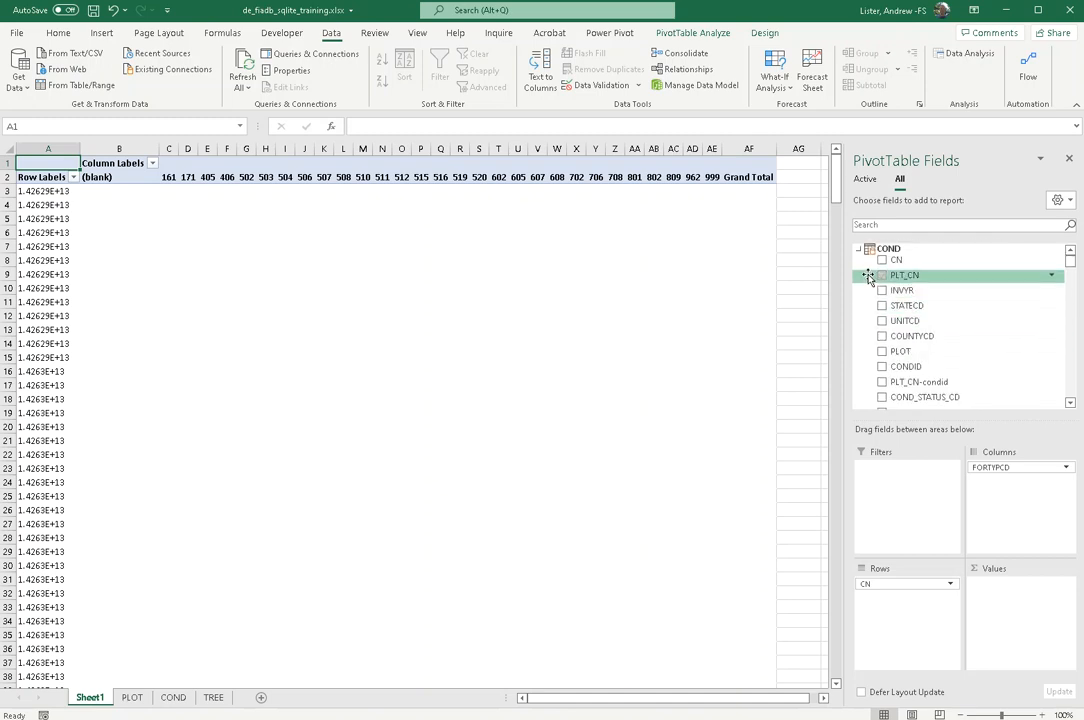
pyautogui.click(859, 250)
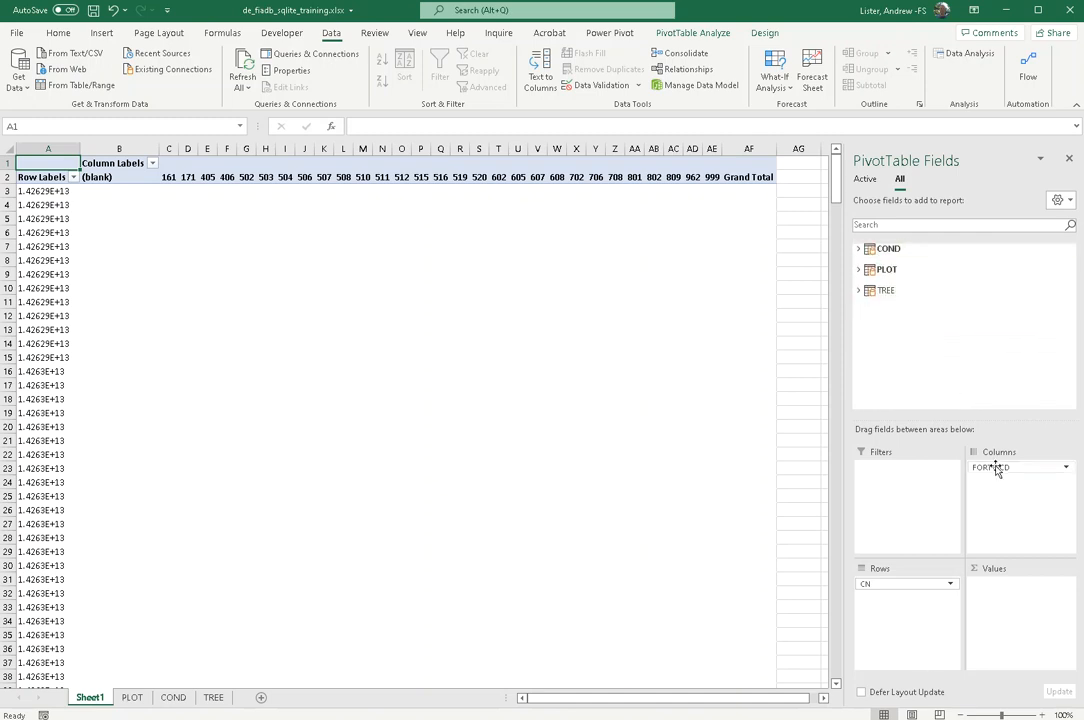
pyautogui.click(858, 291)
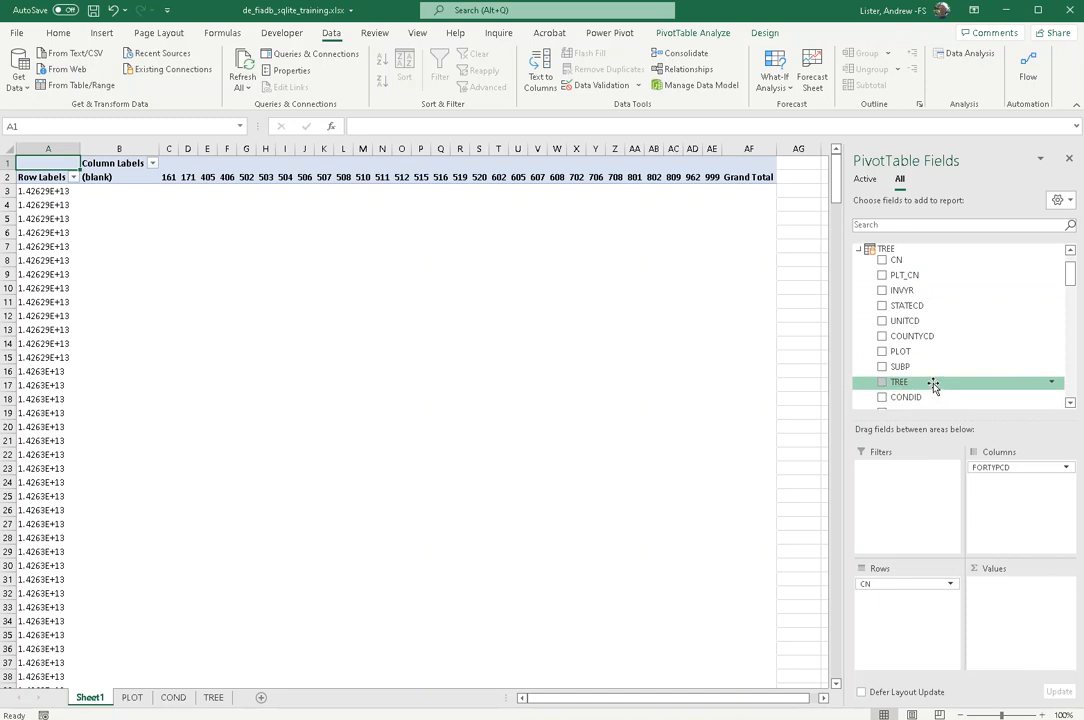
pyautogui.moveTo(932, 386); pyautogui.dragTo(1038, 632)
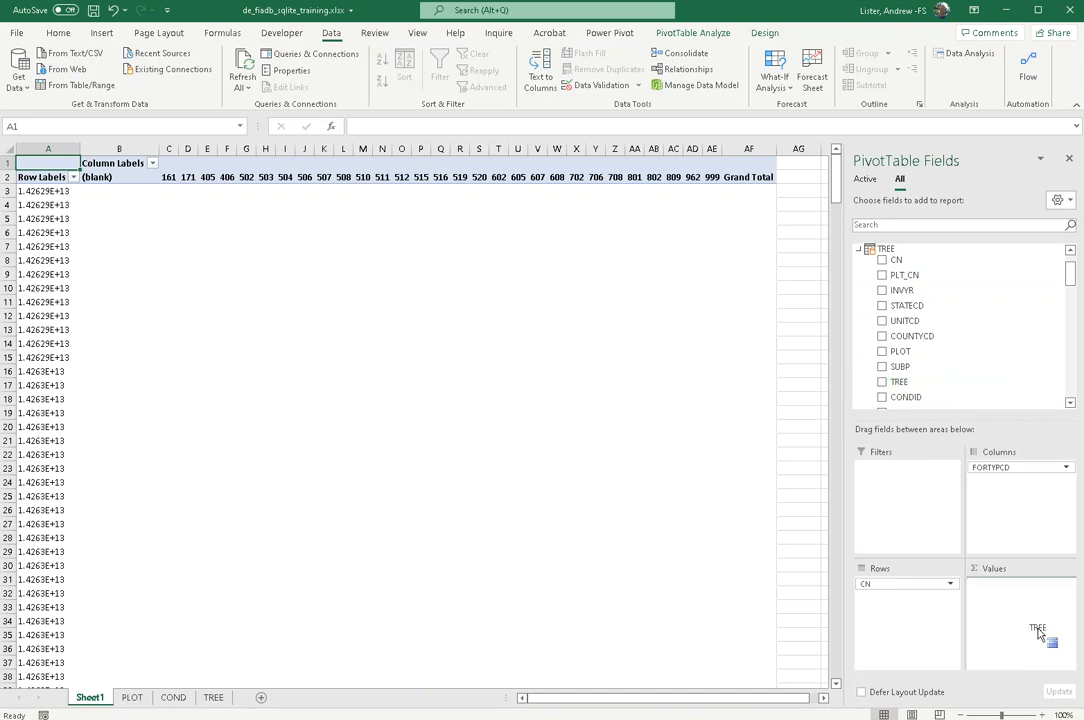
pyautogui.moveTo(1038, 632); pyautogui.dragTo(1040, 633)
# Summarize the TREE value field by Count.
pyautogui.click(1066, 585)
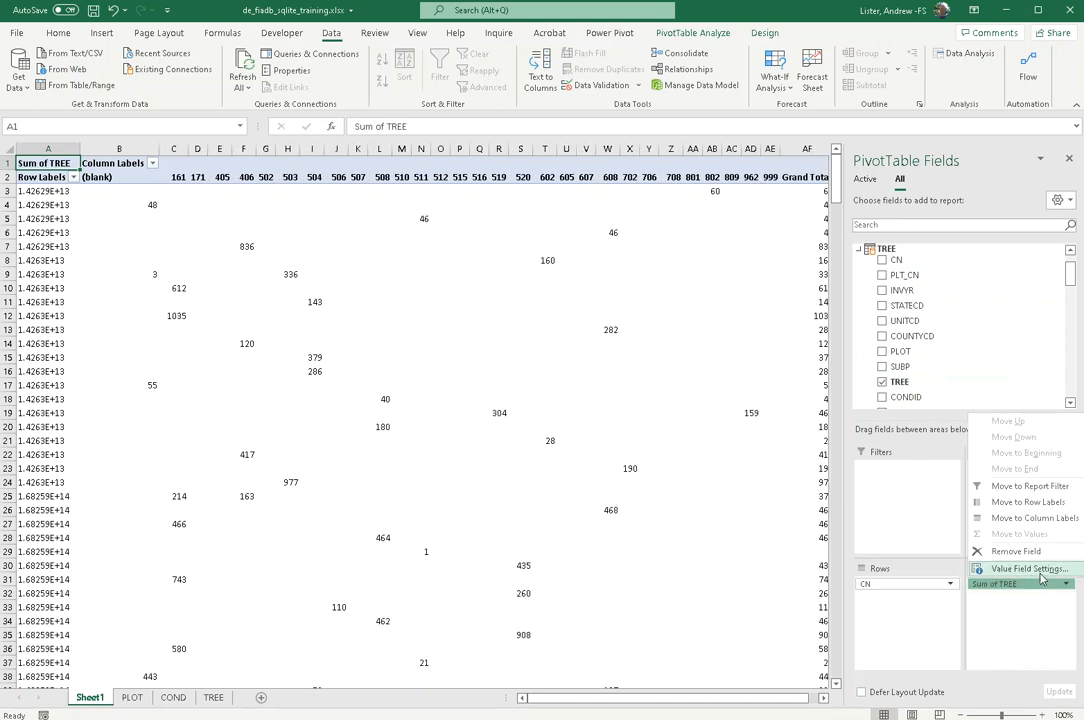
pyautogui.click(1040, 569)
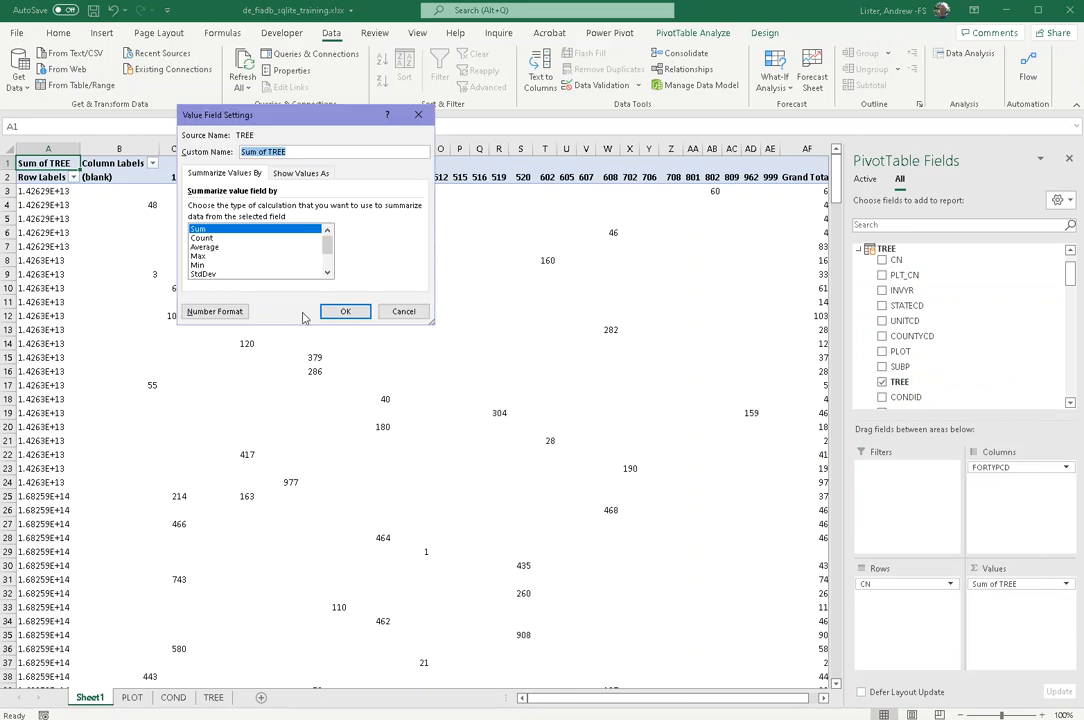
pyautogui.click(222, 239)
pyautogui.click(346, 310)
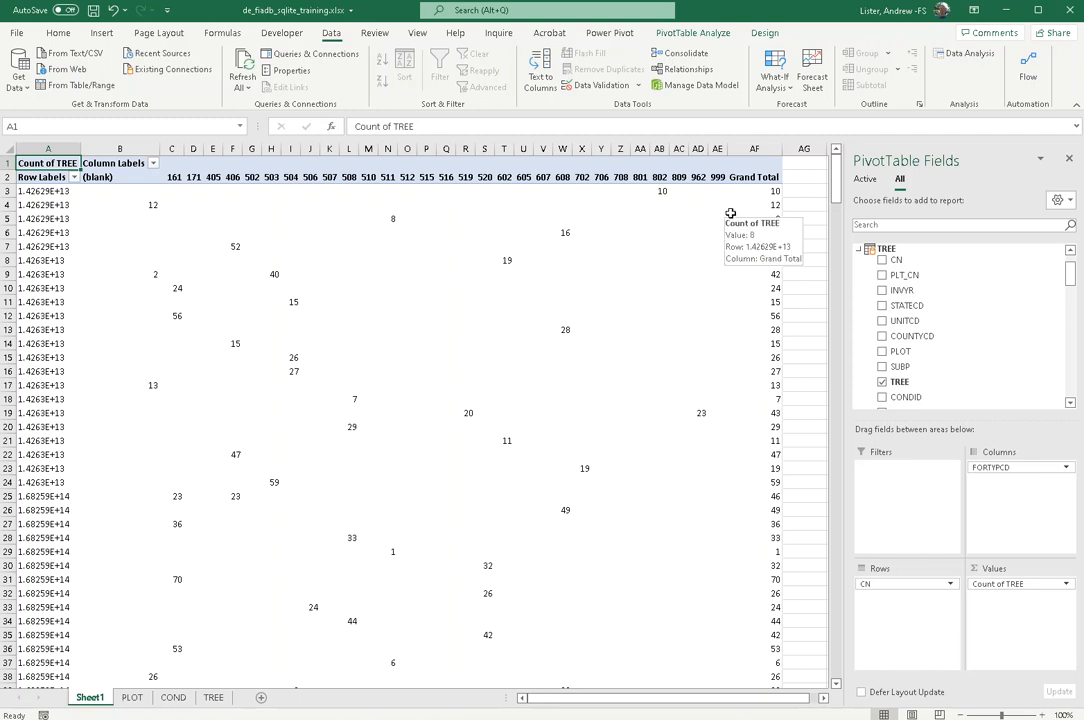
# Examine the first plot's full CN, its tree count under forest type 802 and the Grand Total column.
pyautogui.click(42, 191)
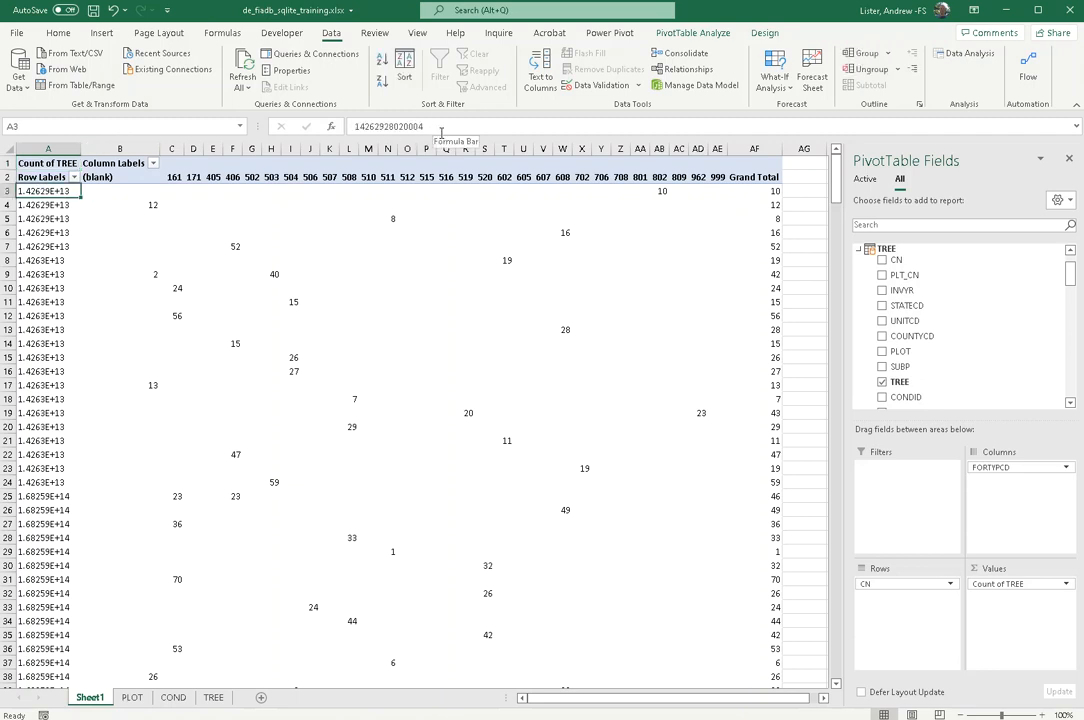
pyautogui.moveTo(430, 126); pyautogui.dragTo(352, 110)
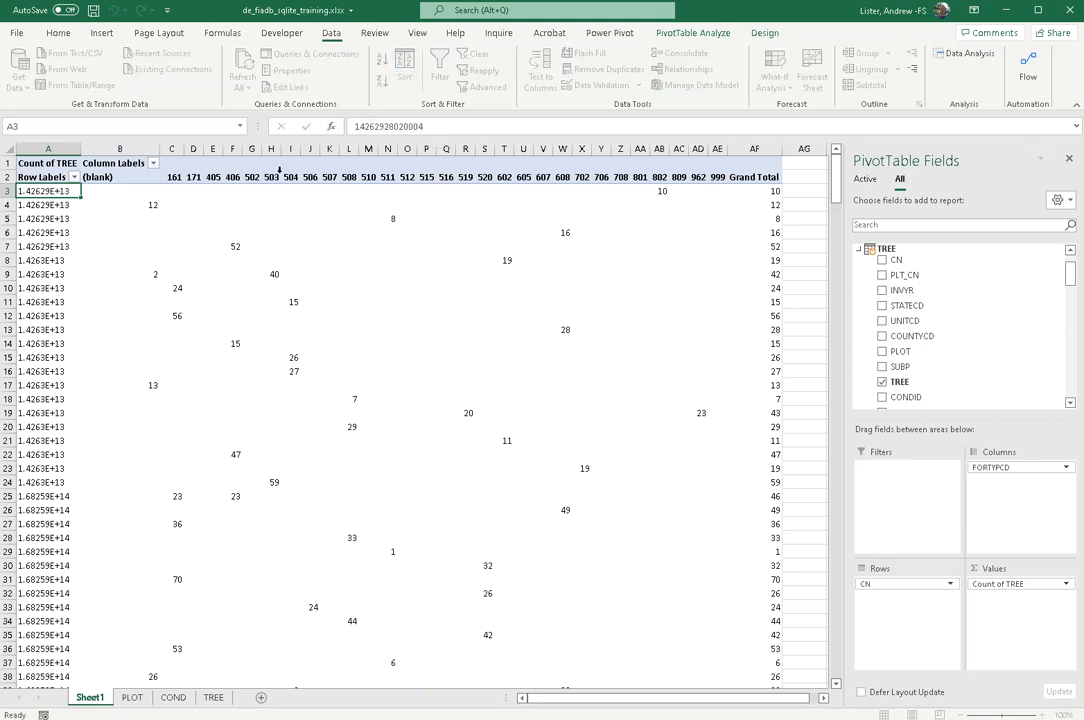
pyautogui.press('Escape')
pyautogui.click(660, 191)
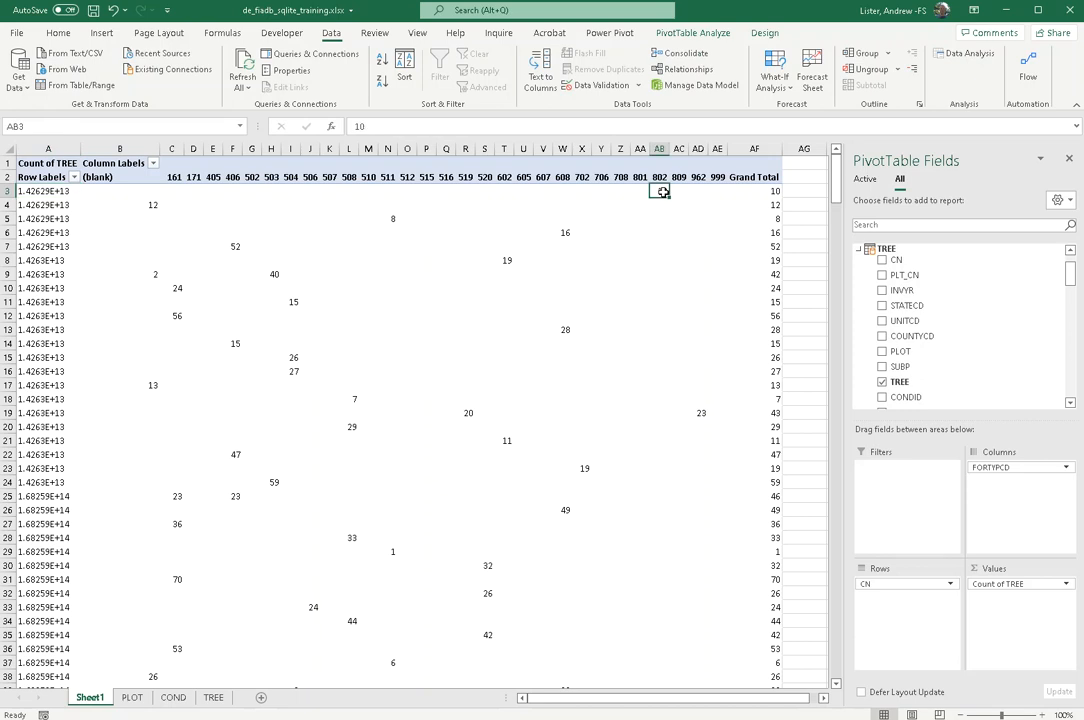
pyautogui.click(663, 169)
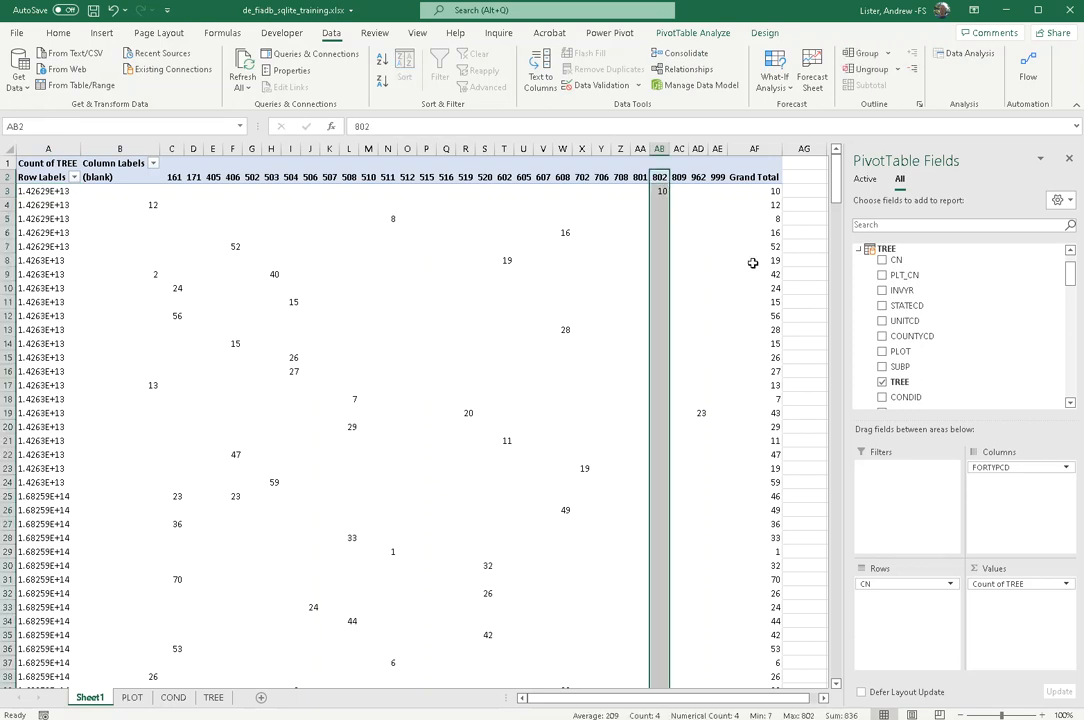
pyautogui.click(658, 178)
pyautogui.moveTo(739, 209)
pyautogui.moveTo(742, 234)
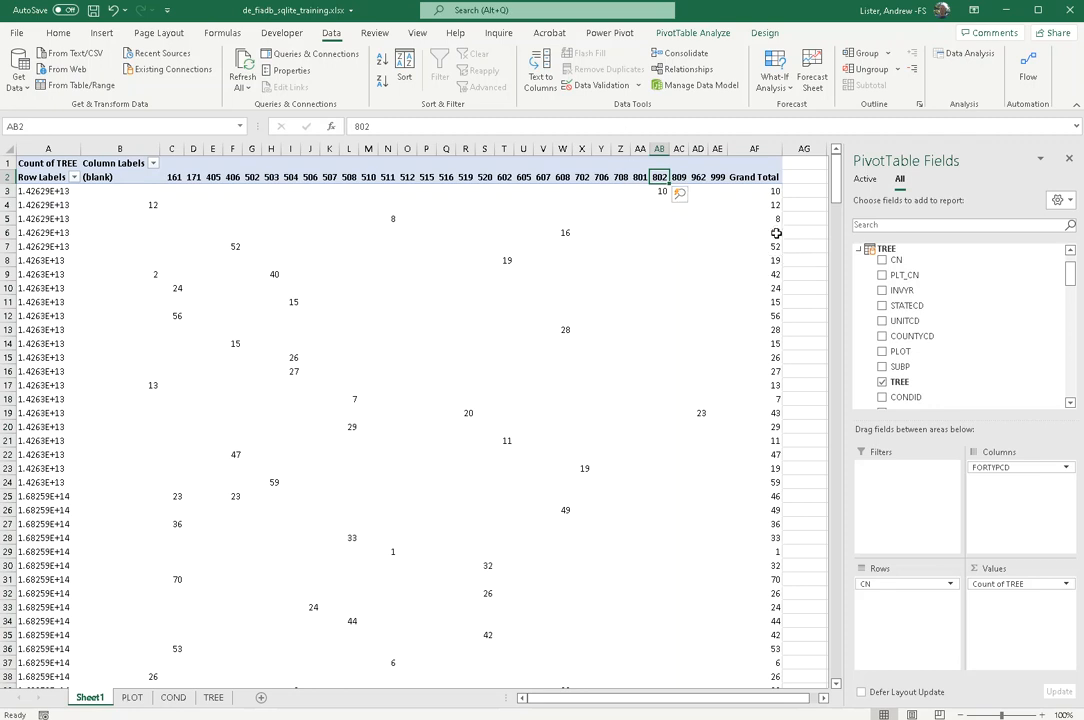
pyautogui.moveTo(776, 233)
# Replace the tree count in the PivotTable's values with the TREE table's DIA field.
pyautogui.moveTo(1021, 588); pyautogui.dragTo(1006, 343)
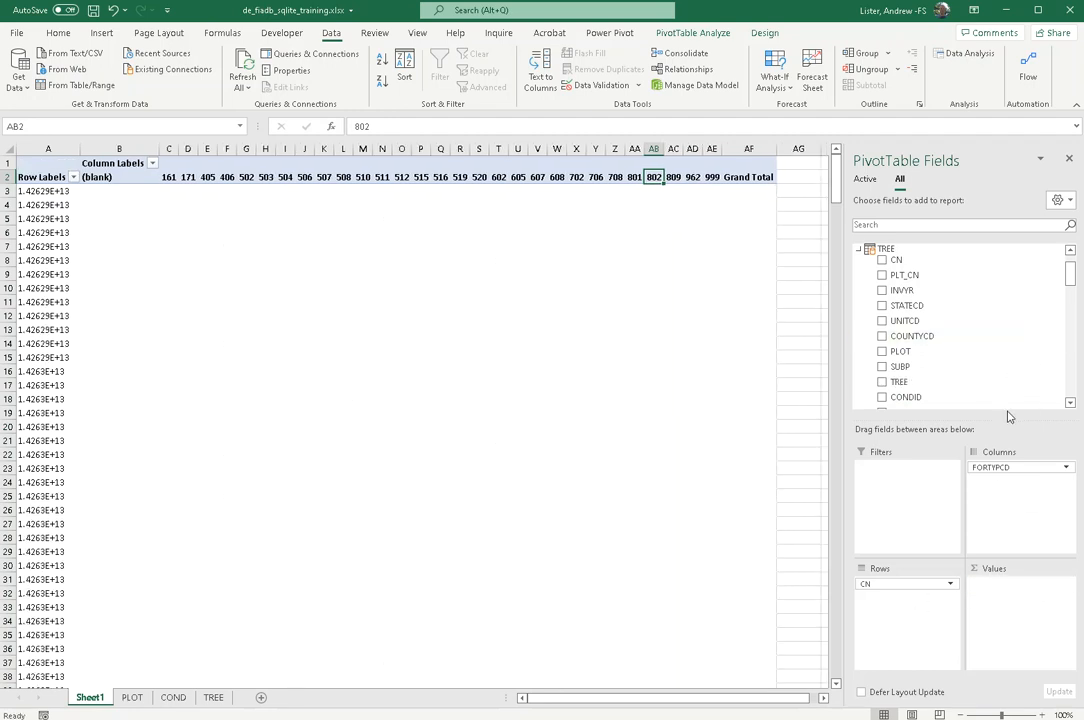
pyautogui.scroll(-4, 942, 343)
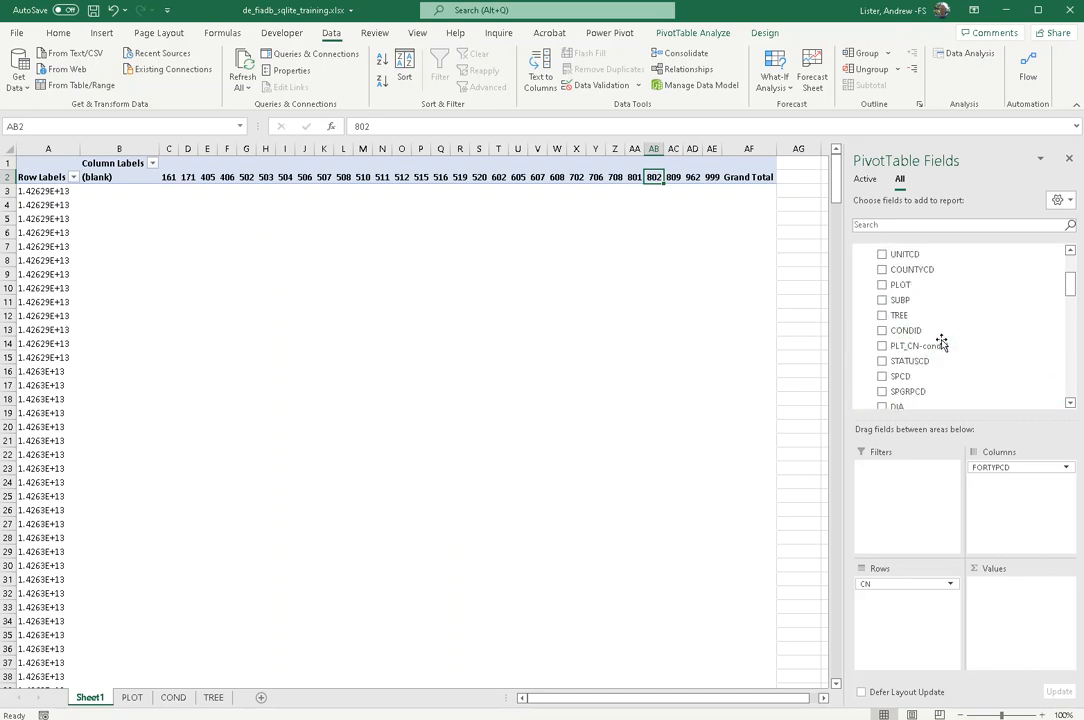
pyautogui.moveTo(918, 310); pyautogui.dragTo(1008, 600)
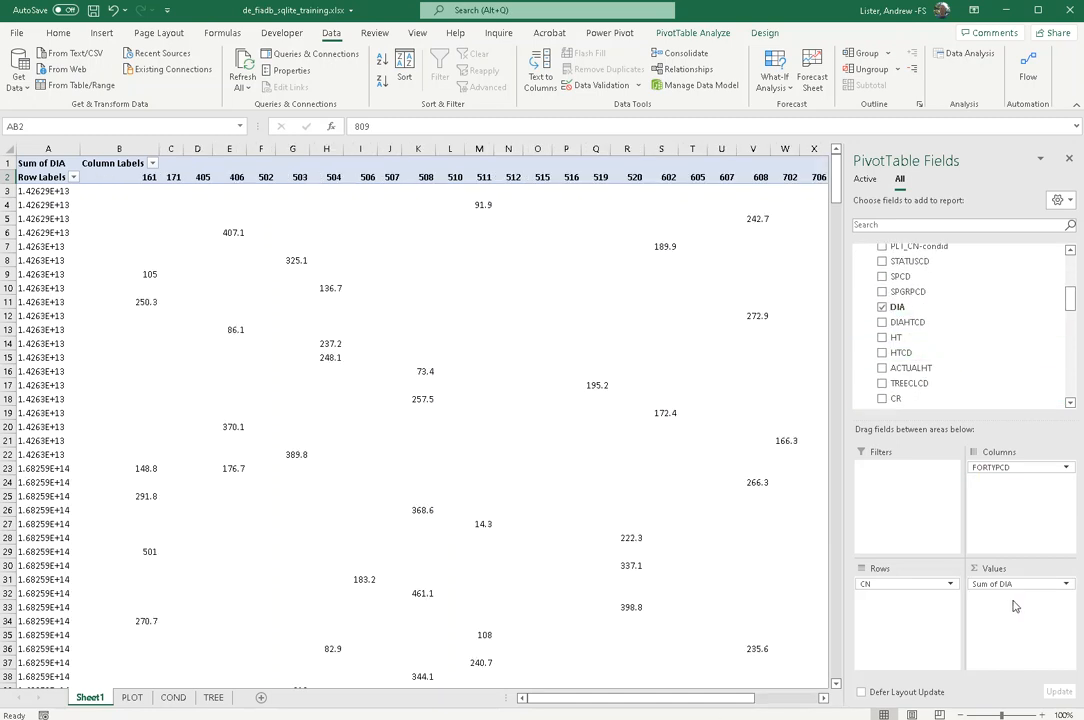
# Summarize the DIA value field by Average and remove FORTYPCD from the PivotTable's columns.
pyautogui.click(1065, 584)
pyautogui.click(1030, 569)
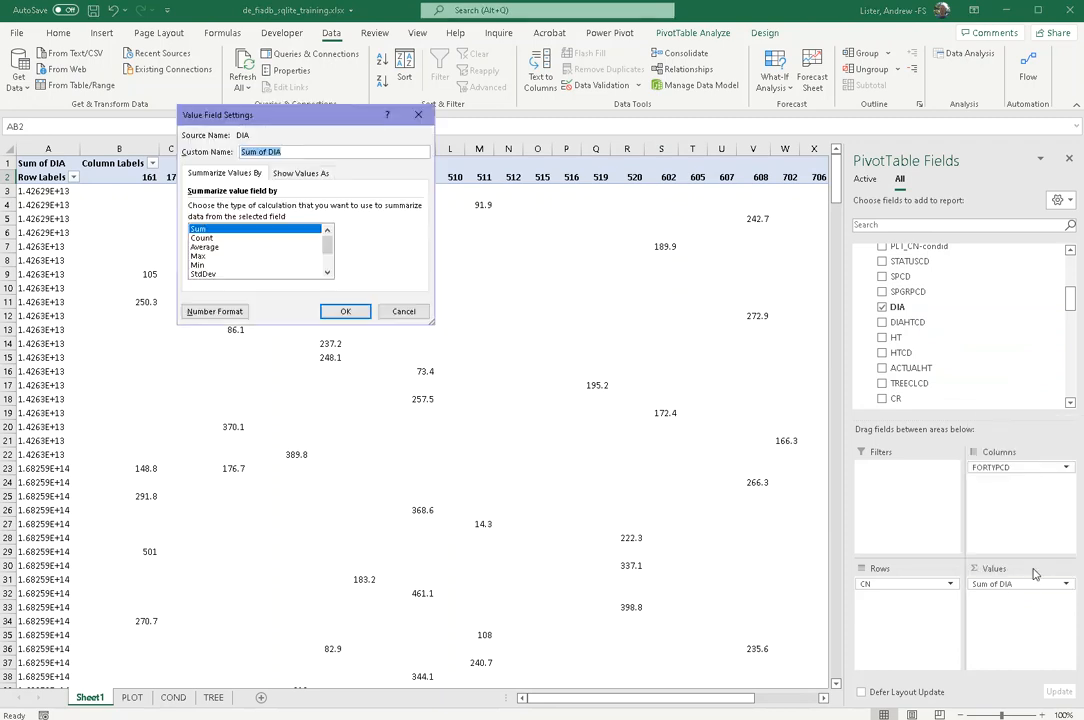
pyautogui.click(216, 248)
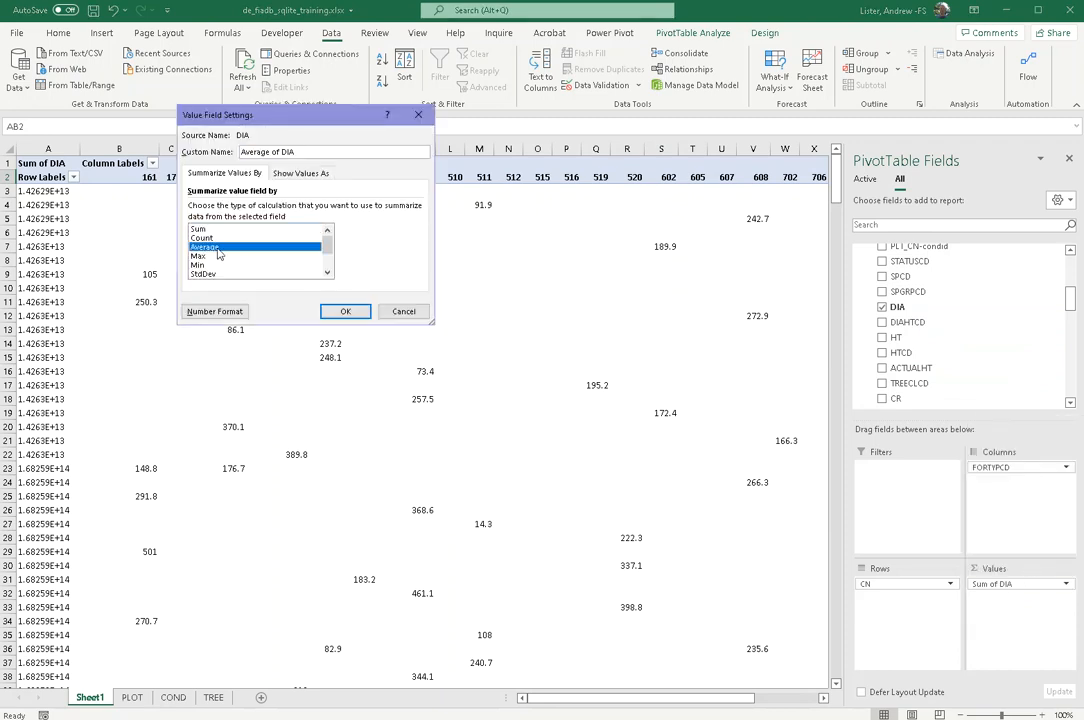
pyautogui.click(345, 311)
pyautogui.moveTo(1028, 468); pyautogui.dragTo(985, 306)
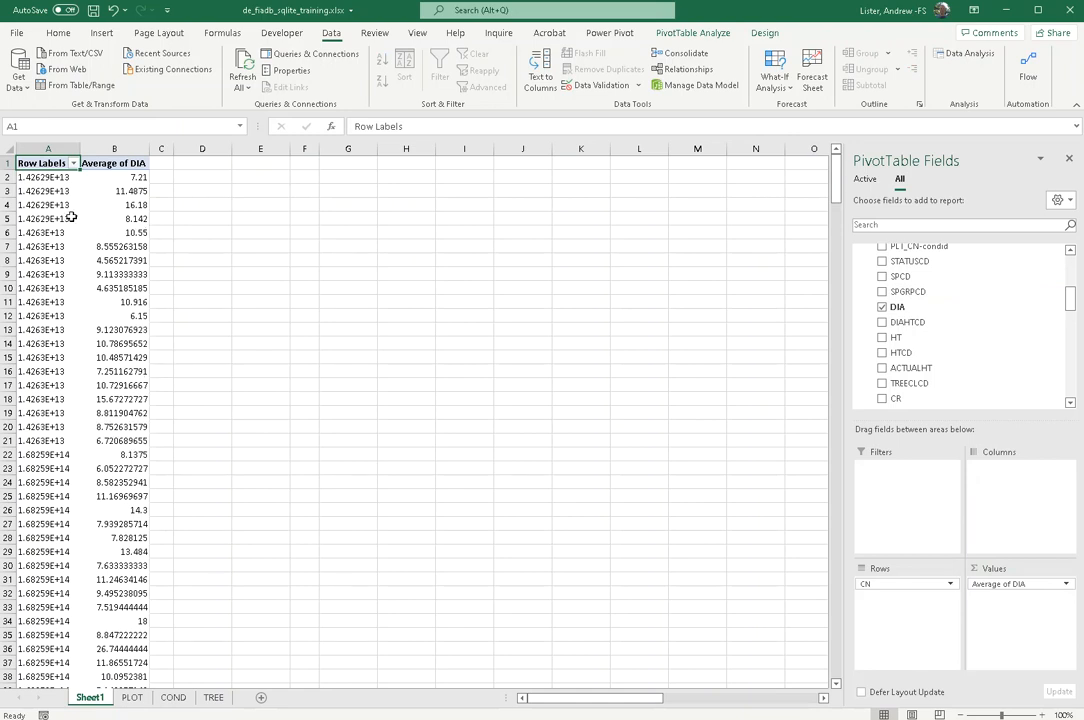
# Set the PivotTable options to show items with no data on rows, checking the number of row labels before and after.
pyautogui.click(46, 148)
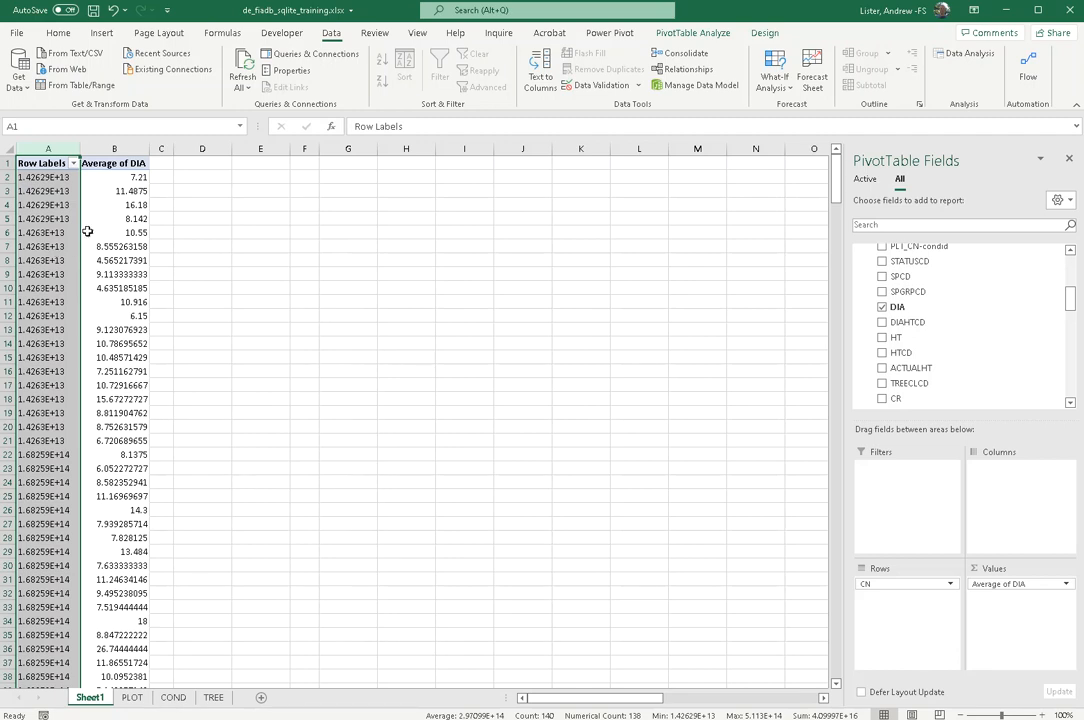
pyautogui.click(46, 178)
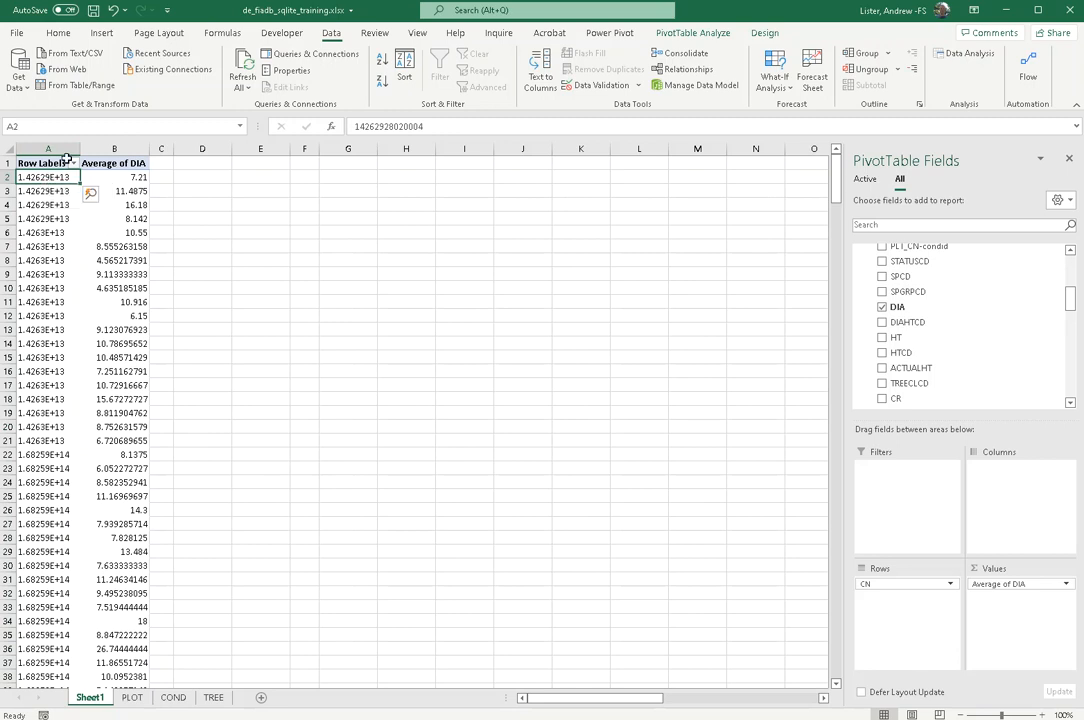
pyautogui.rightClick(57, 179)
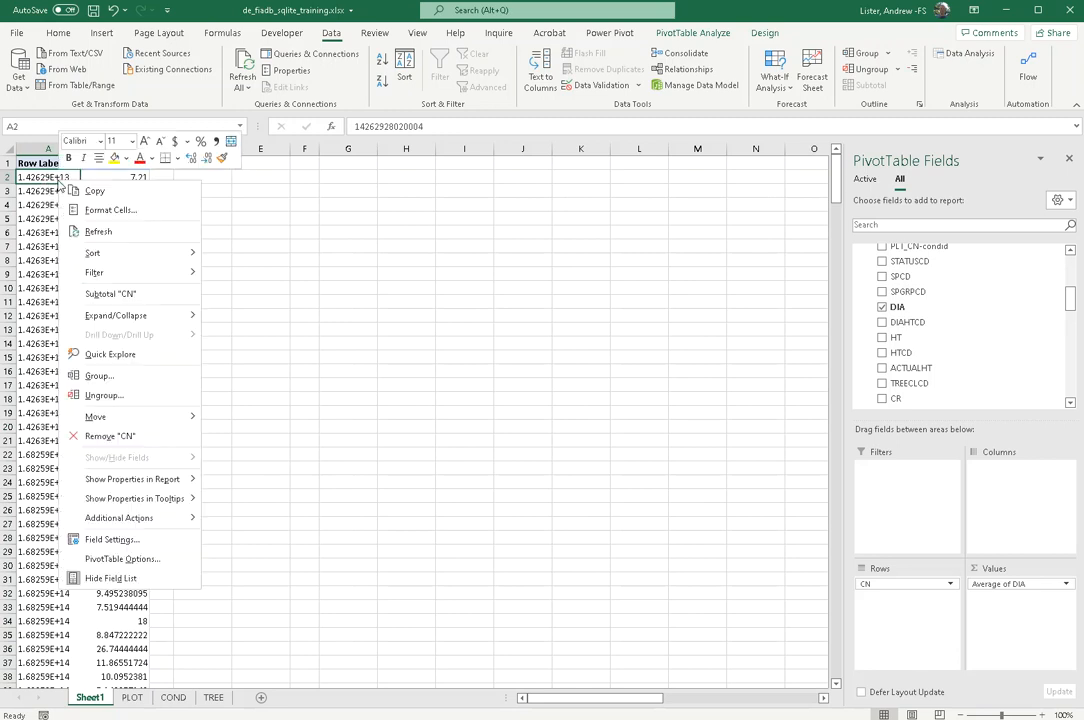
pyautogui.click(122, 559)
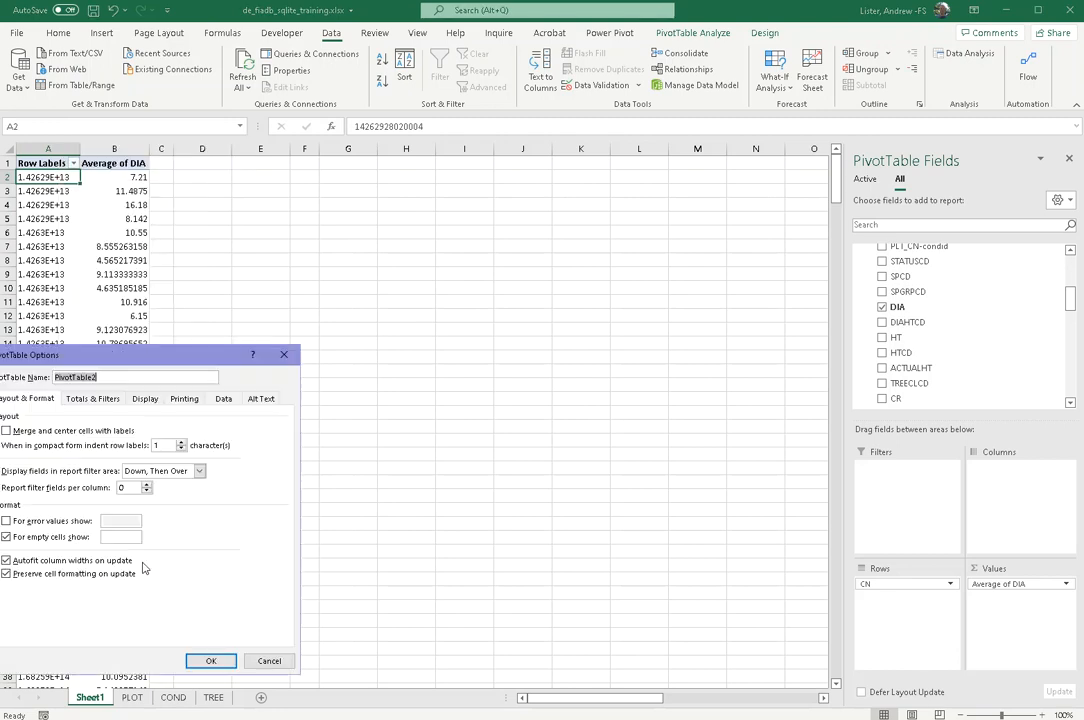
pyautogui.moveTo(132, 357); pyautogui.dragTo(300, 295)
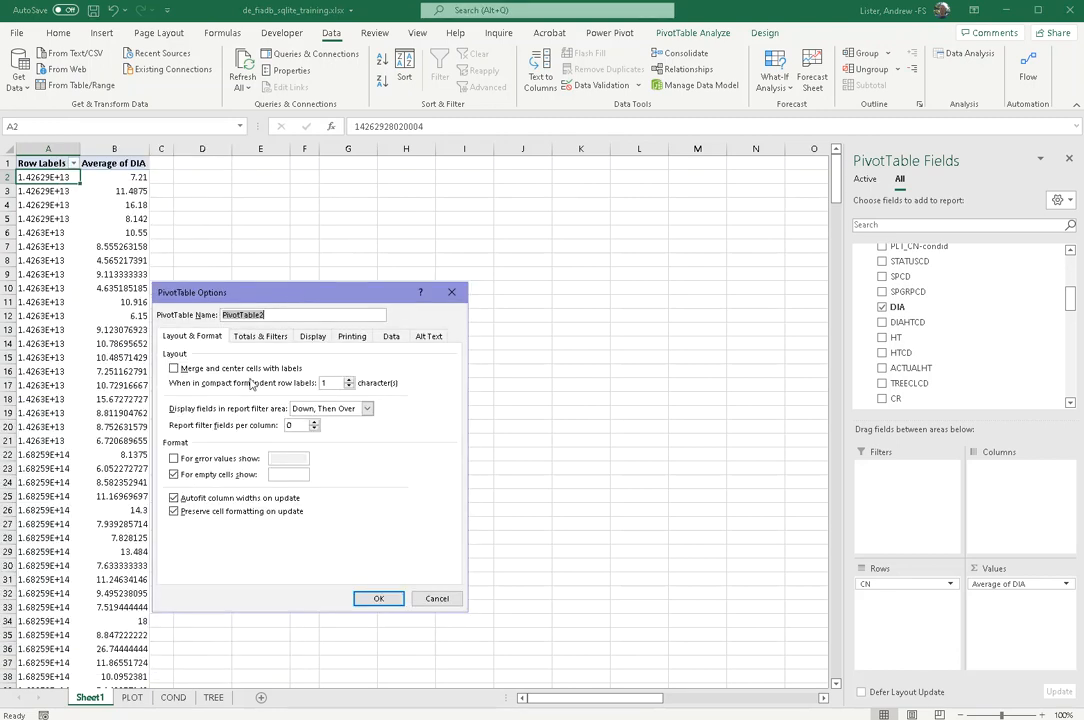
pyautogui.click(310, 336)
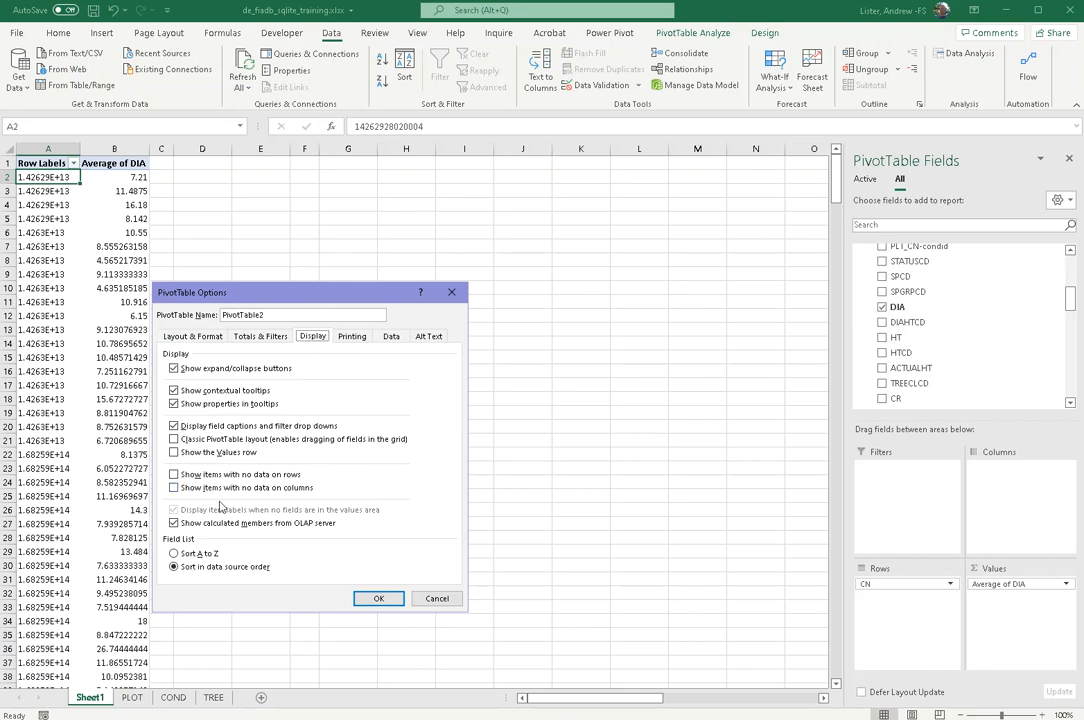
pyautogui.click(174, 474)
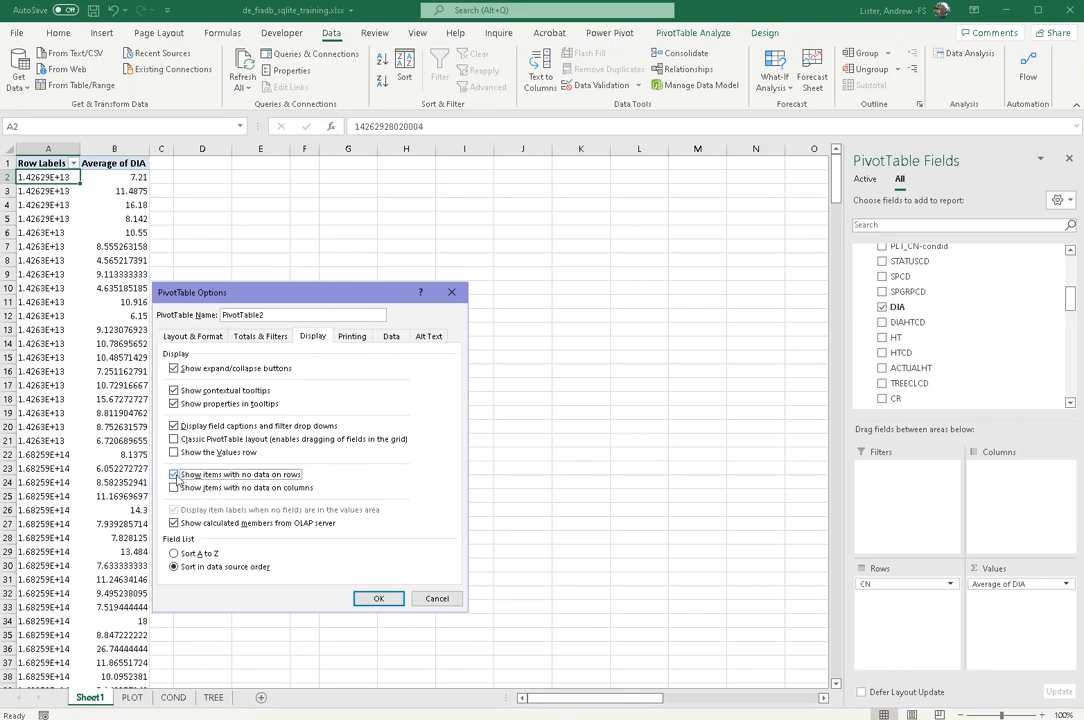
pyautogui.click(380, 598)
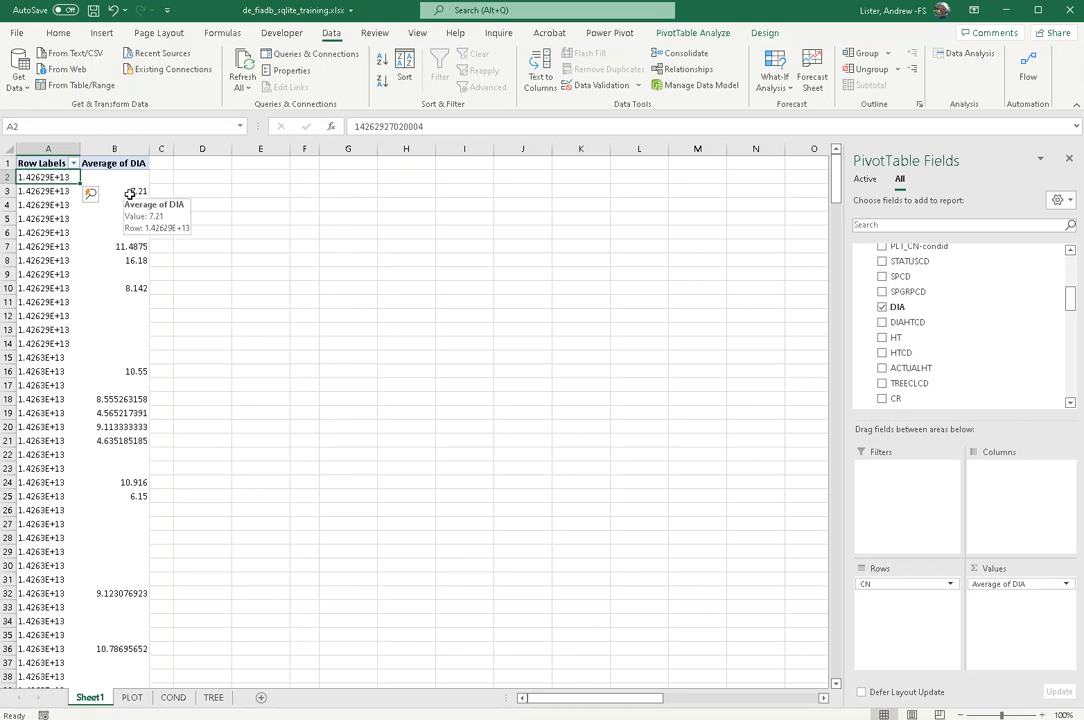
pyautogui.click(47, 148)
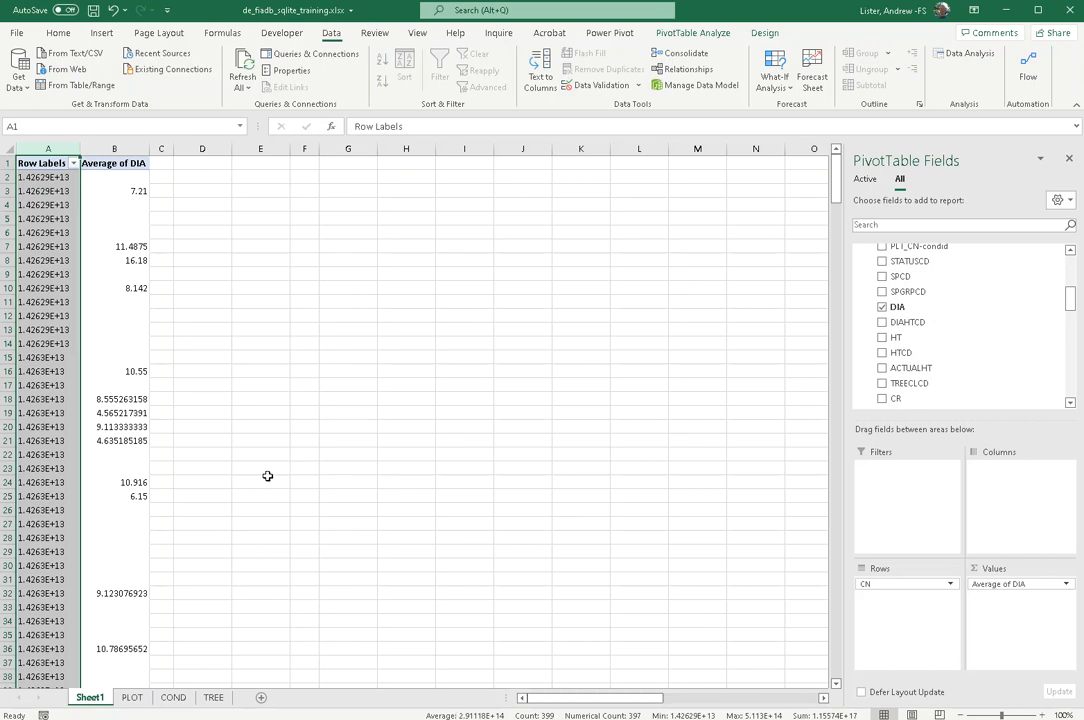
pyautogui.click(56, 179)
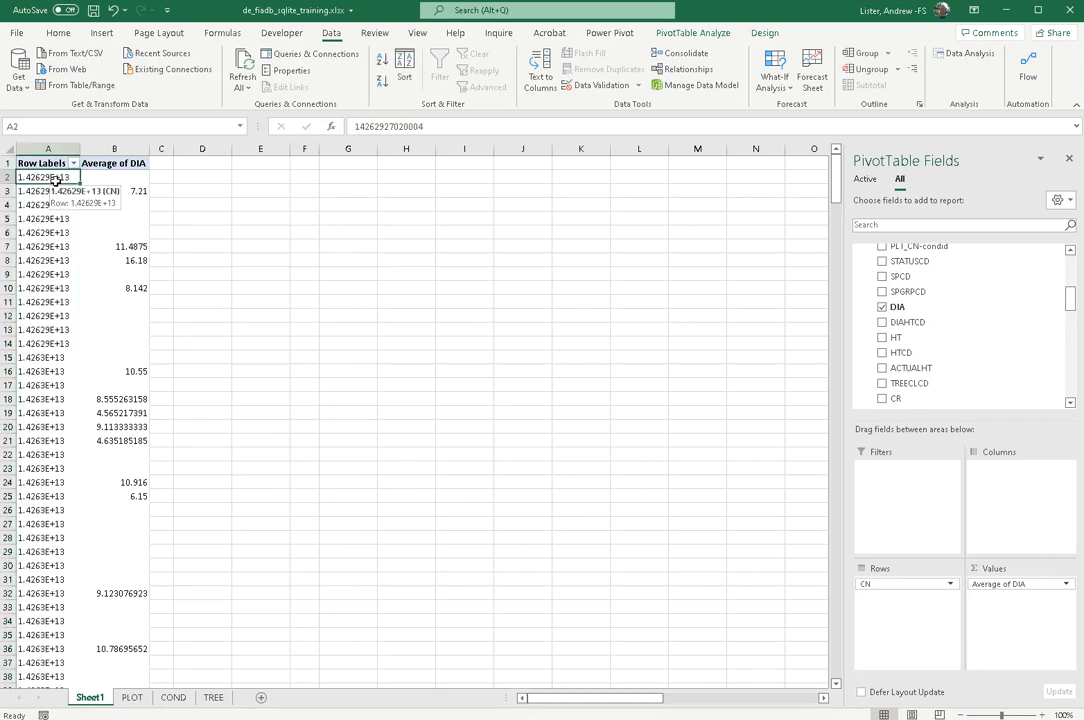
# Select all of the PivotTable's row labels from the first plot to the last to check how many are listed.
pyautogui.hotkey('ctrl', 'shift', 'Down')
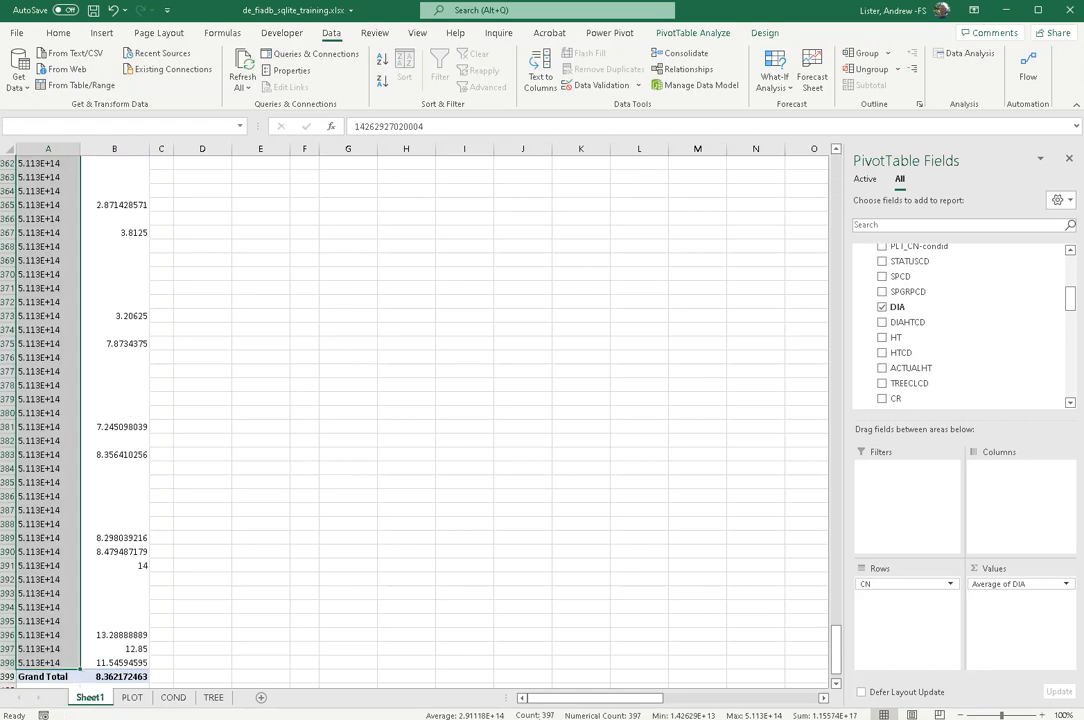
pyautogui.moveTo(836, 652); pyautogui.dragTo(801, 174)
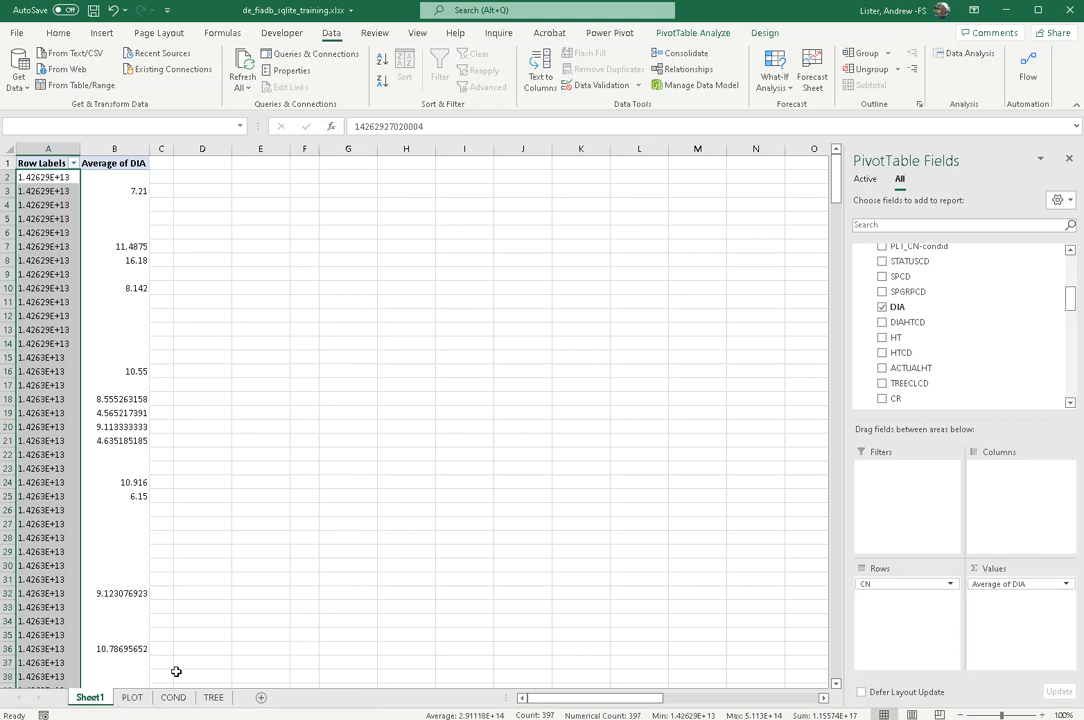
# Turn off the filter on the COND sheet so that all of its records are listed.
pyautogui.click(135, 699)
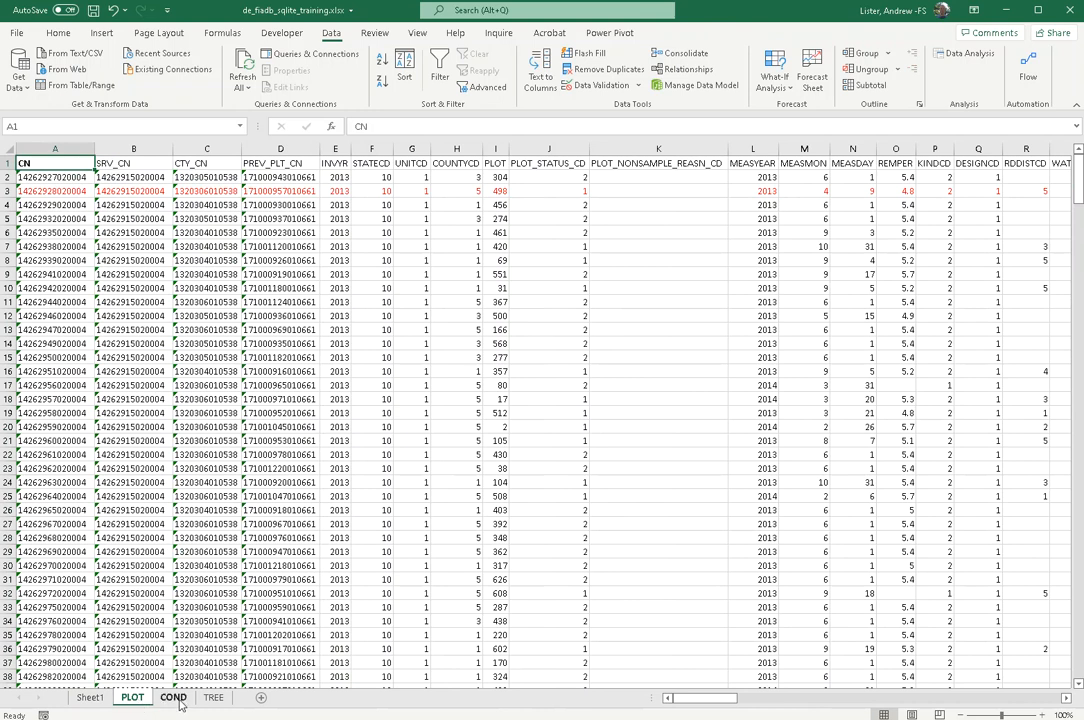
pyautogui.click(174, 698)
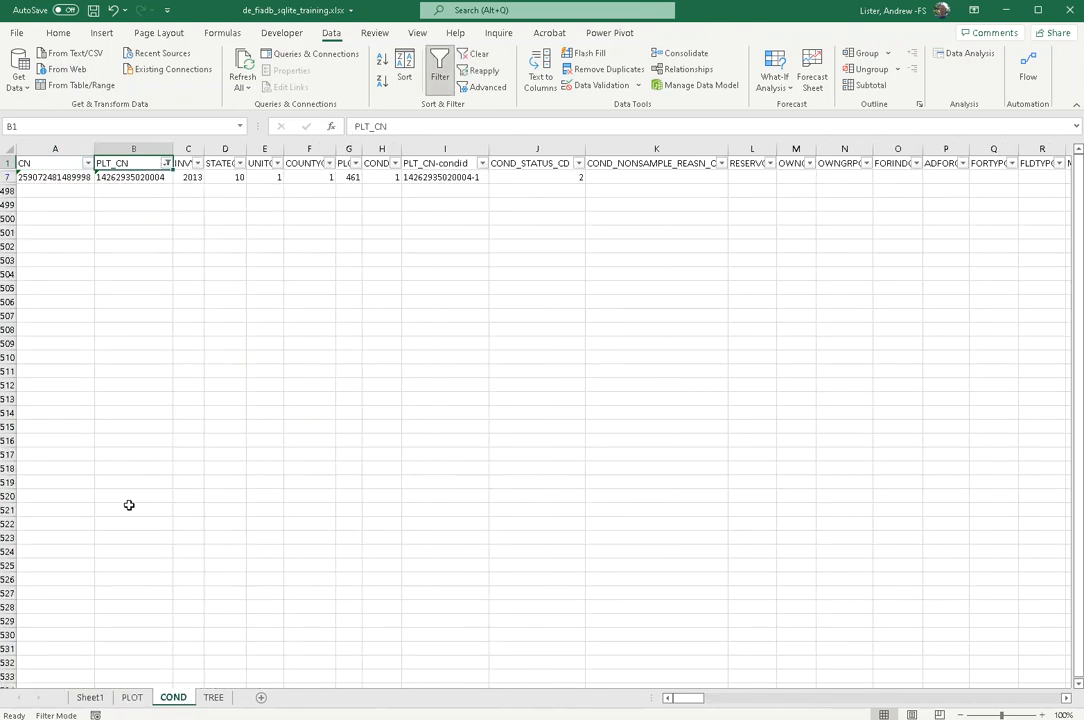
pyautogui.click(437, 72)
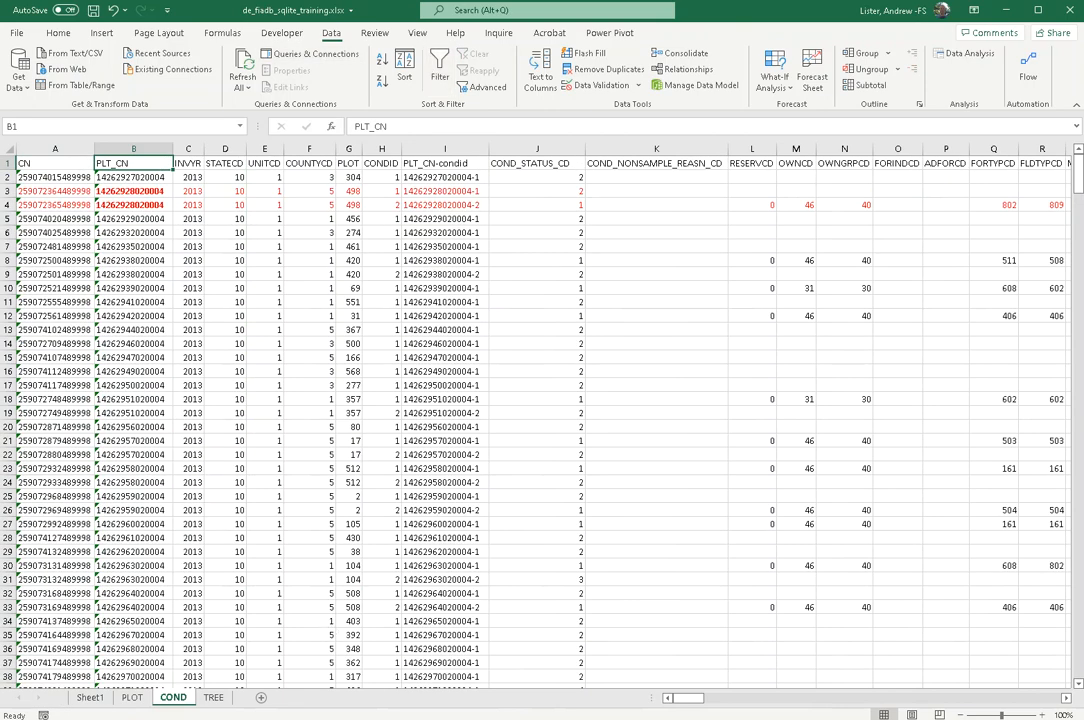
# Review the TREE, PLOT and COND sheets and the file sources offered for importing data.
pyautogui.click(213, 697)
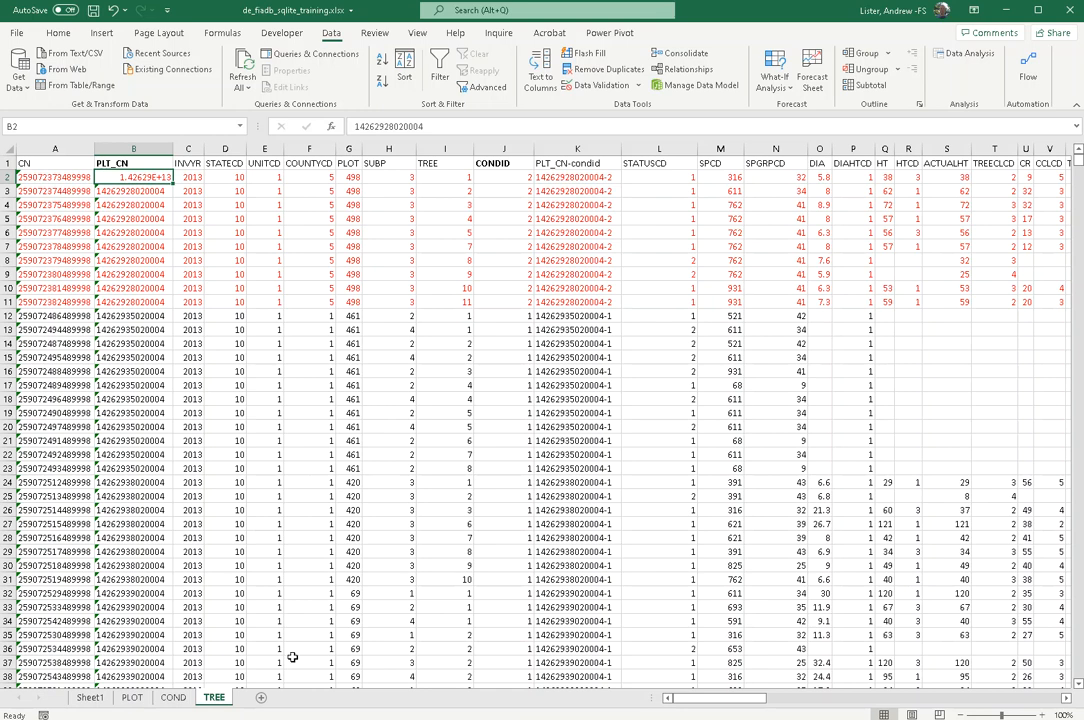
pyautogui.click(133, 697)
pyautogui.click(173, 697)
pyautogui.click(214, 697)
pyautogui.click(20, 80)
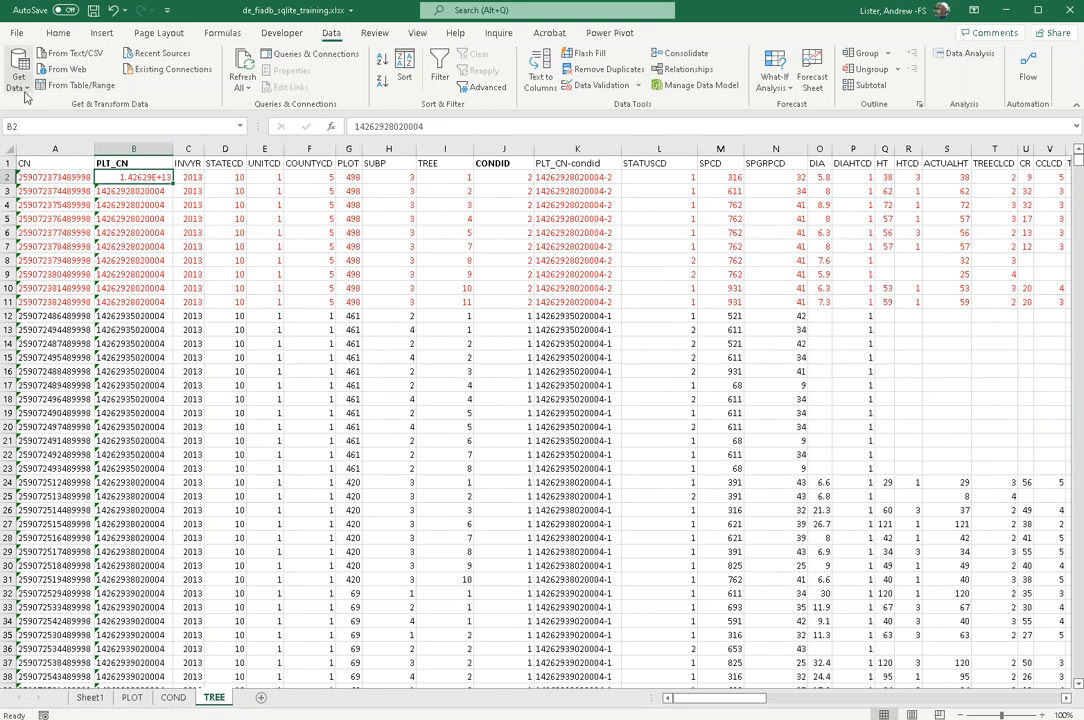
pyautogui.moveTo(70, 125)
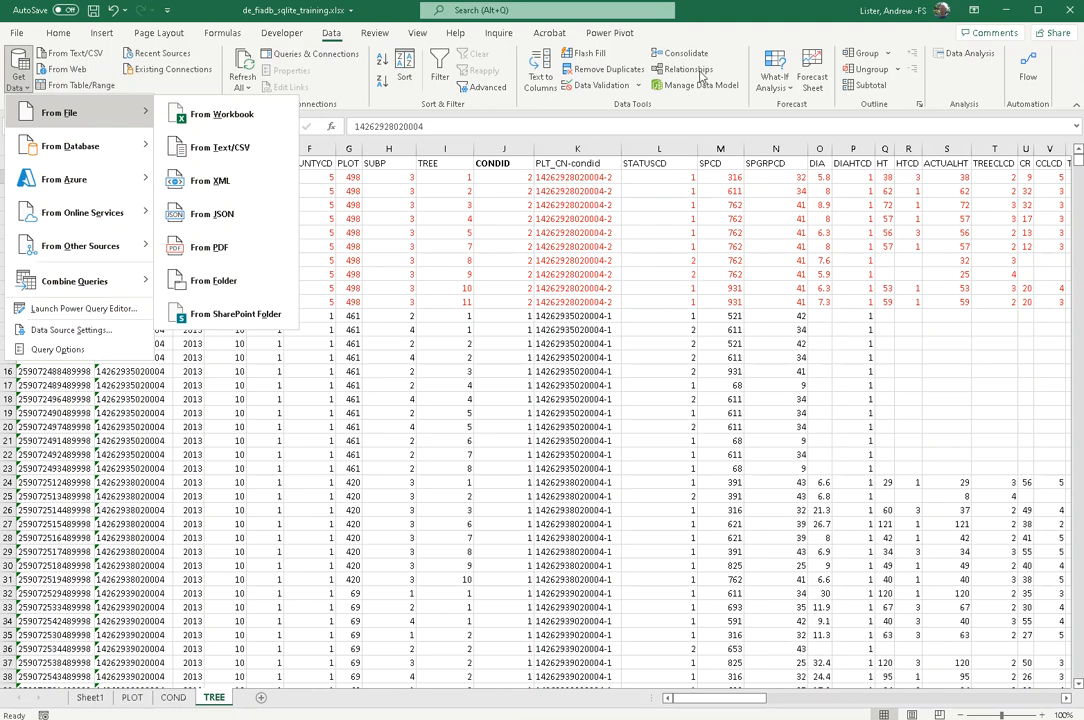
# Open the Power Pivot data model and show the COND table's data, fitting the PLT_CN-condid and PLT_CN columns to their contents.
pyautogui.click(628, 36)
pyautogui.click(19, 62)
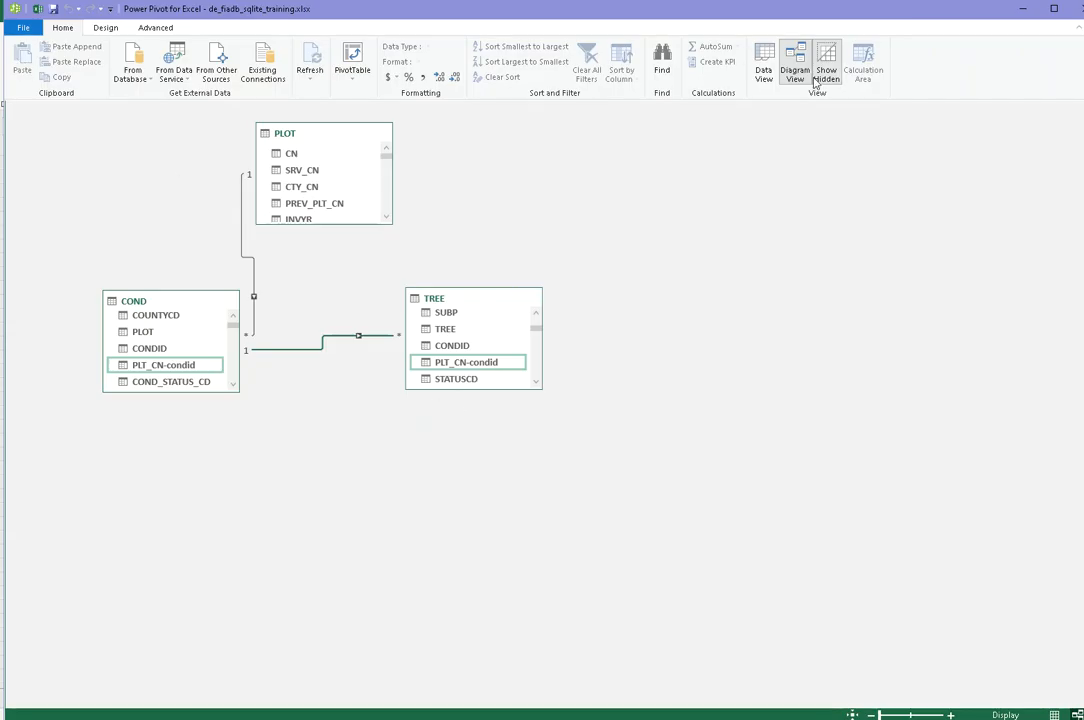
pyautogui.click(763, 66)
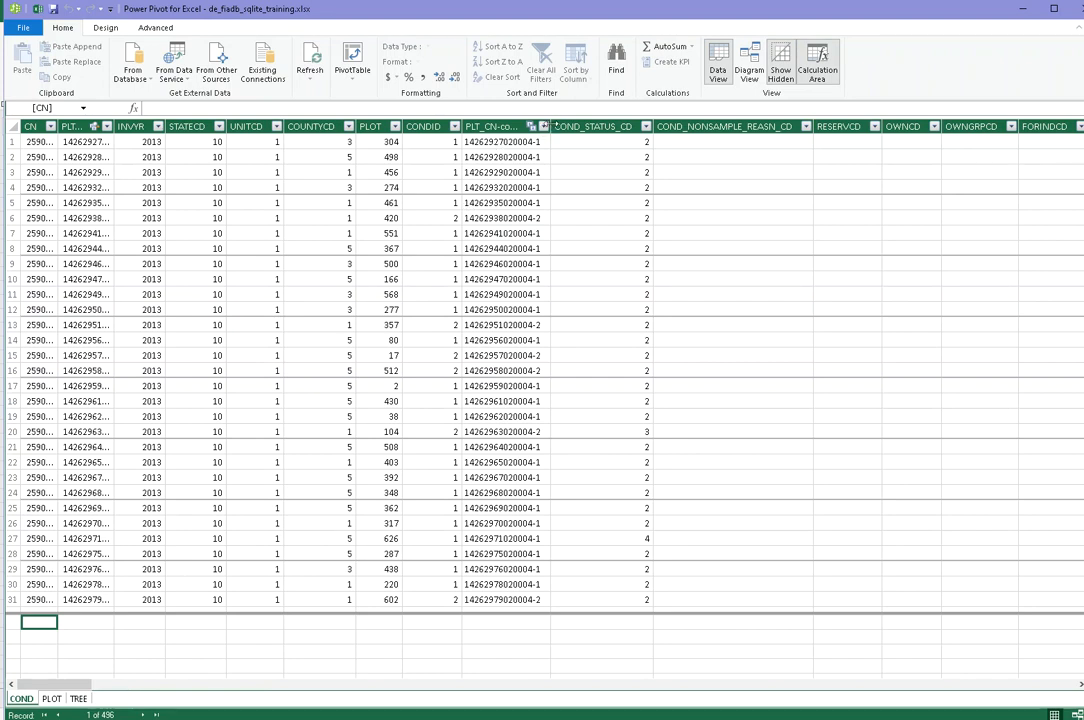
pyautogui.doubleClick(551, 126)
pyautogui.click(519, 142)
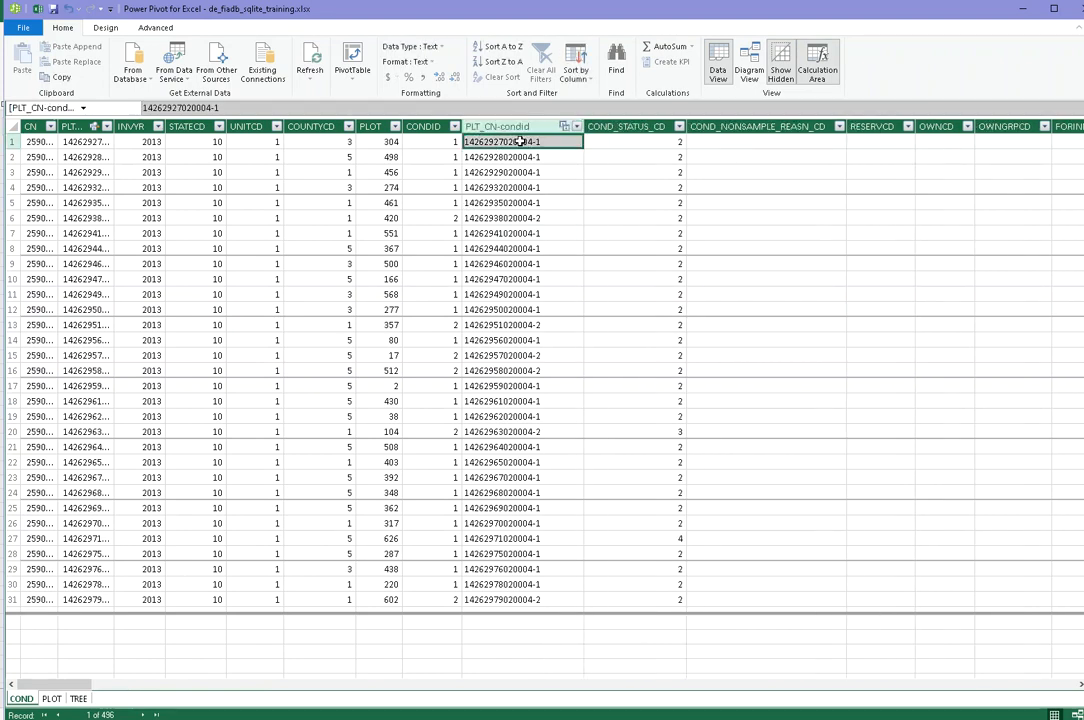
pyautogui.click(443, 141)
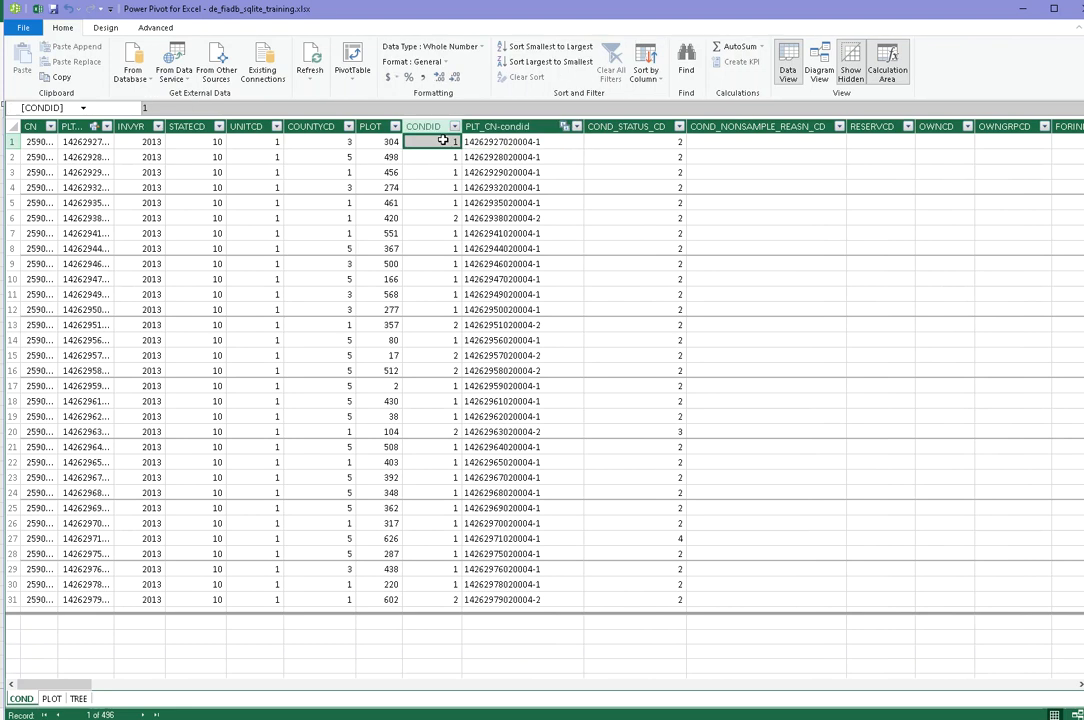
pyautogui.doubleClick(113, 126)
pyautogui.click(105, 141)
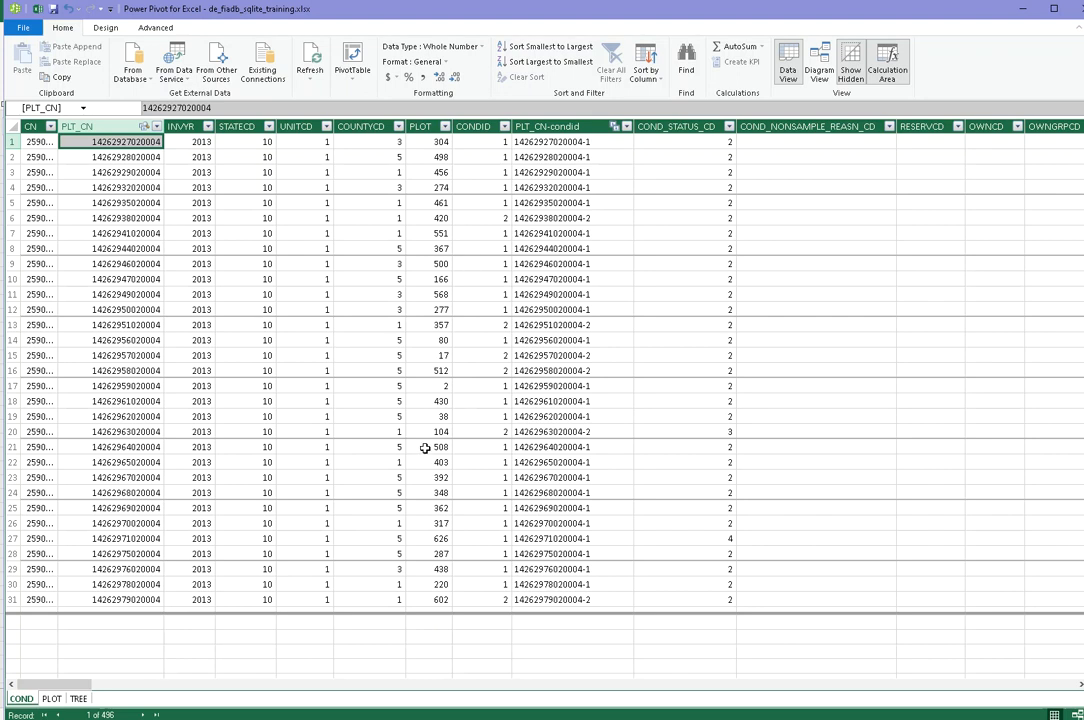
# Show the data model's relationship diagram for PLOT, COND and TREE, and return to the workbook.
pyautogui.click(822, 62)
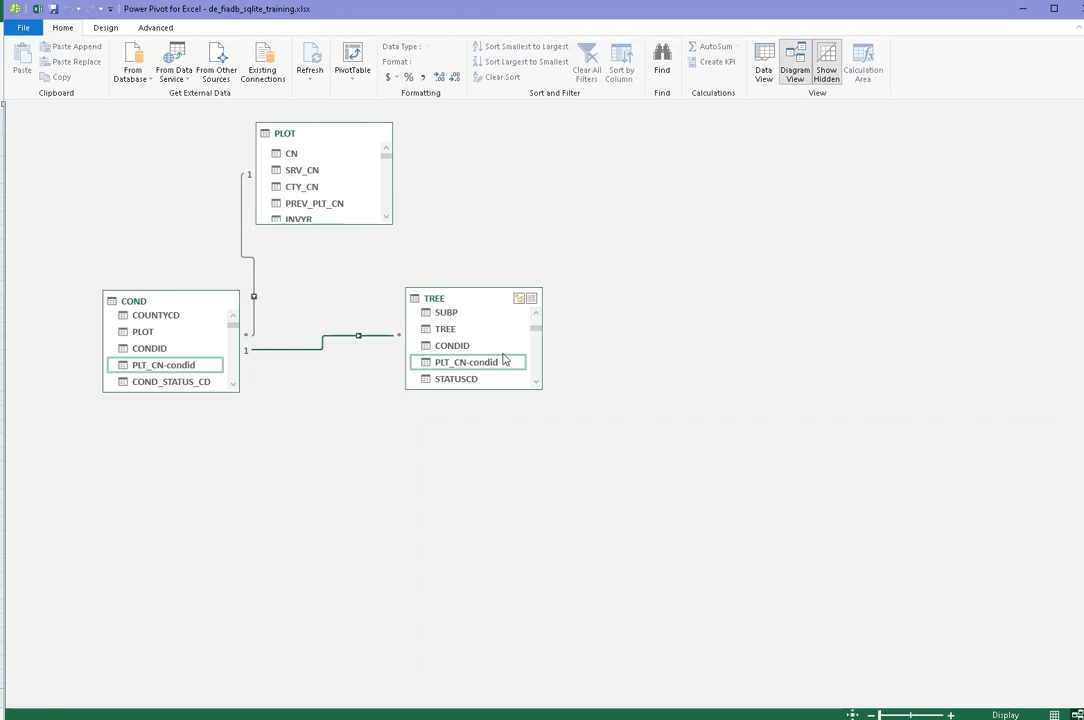
pyautogui.click(1080, 8)
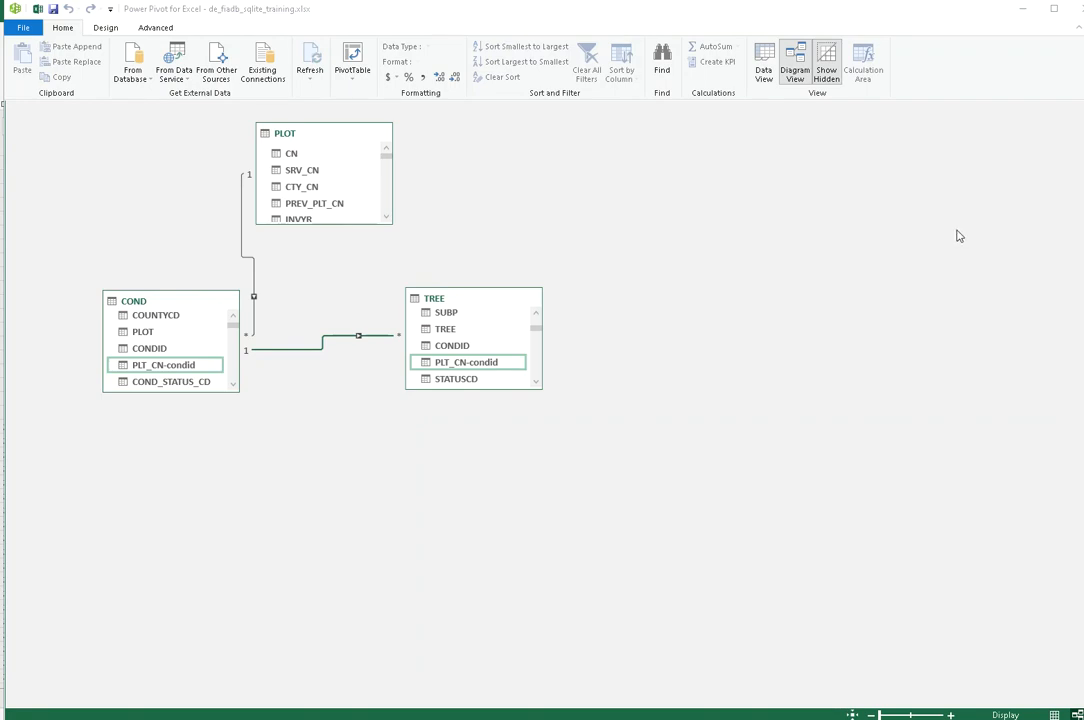
pyautogui.click(650, 14)
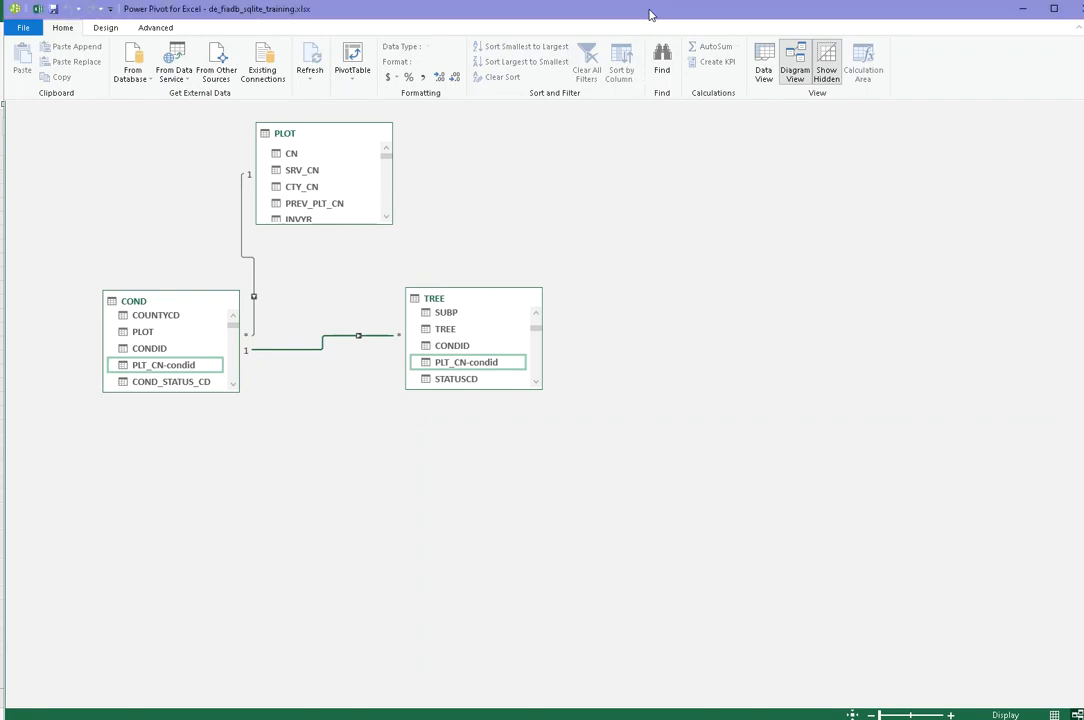
pyautogui.moveTo(650, 14); pyautogui.dragTo(714, 93)
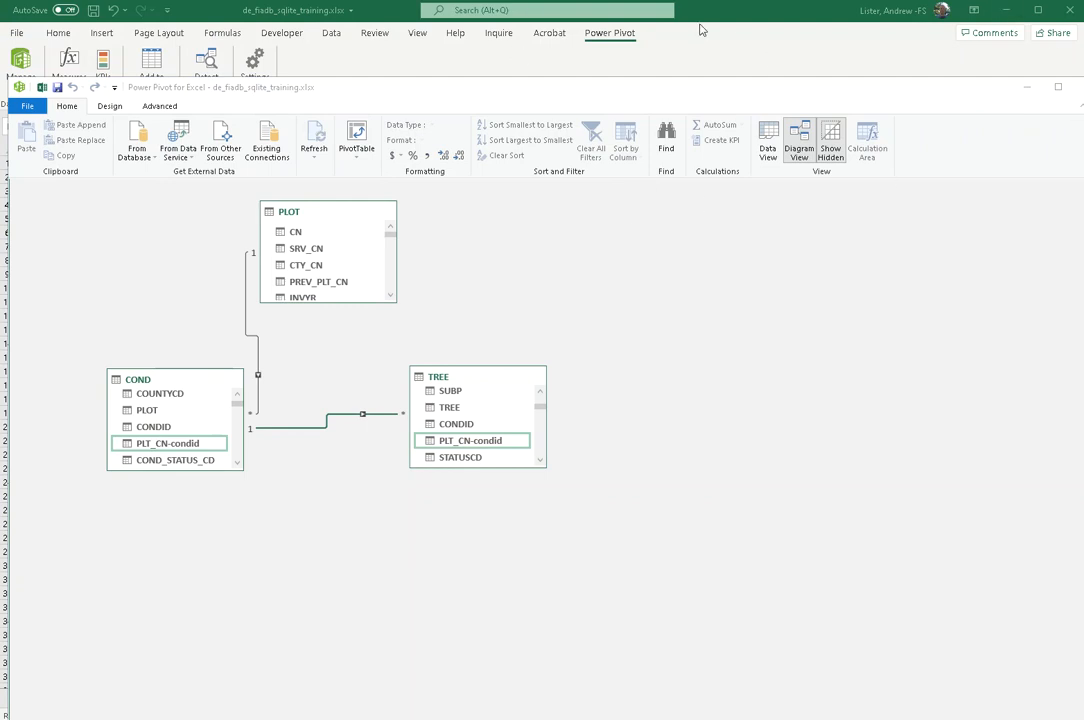
pyautogui.click(637, 36)
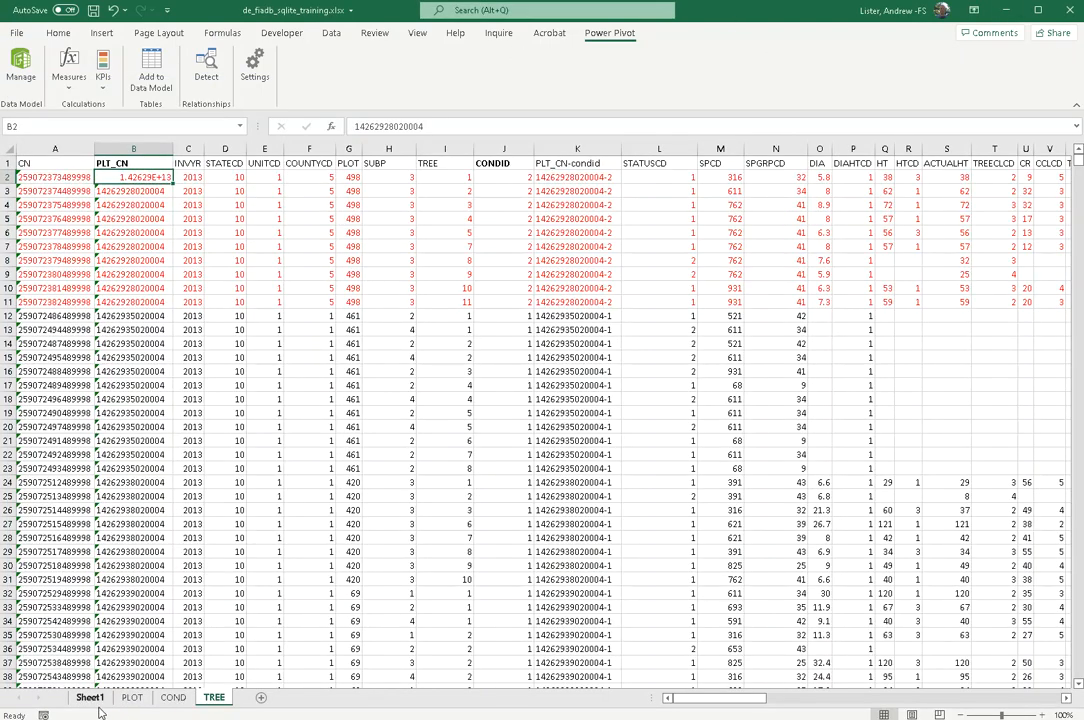
# Add the TREE table's SPCD field to the columns of the PivotTable on Sheet1.
pyautogui.click(89, 697)
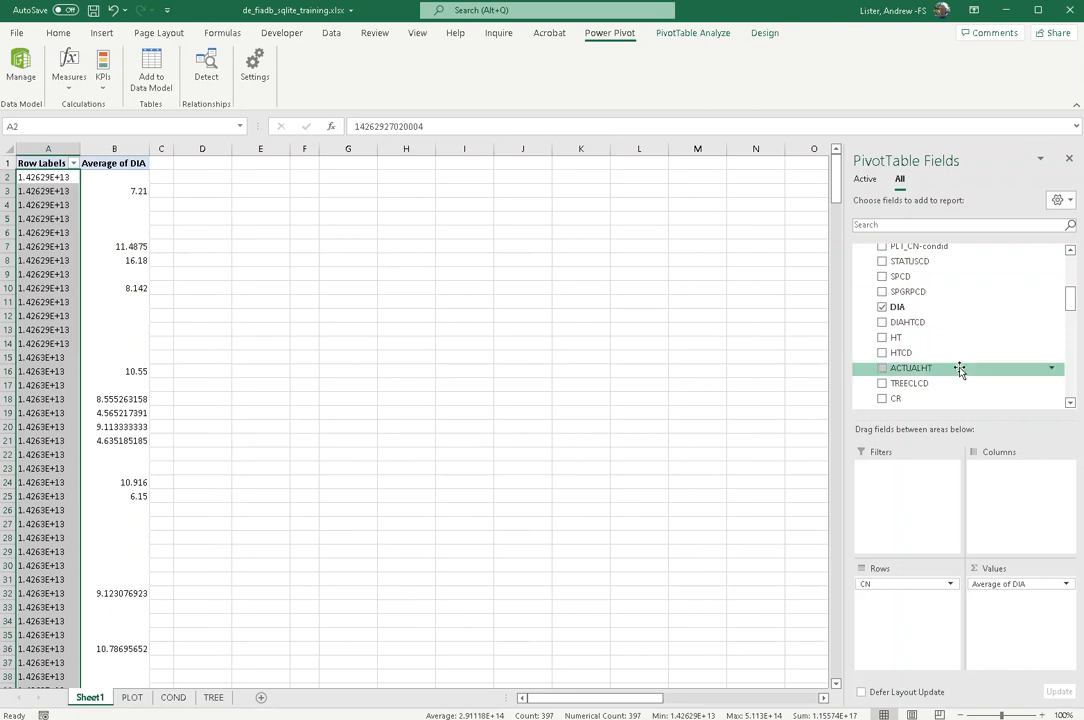
pyautogui.moveTo(913, 281); pyautogui.dragTo(1022, 499)
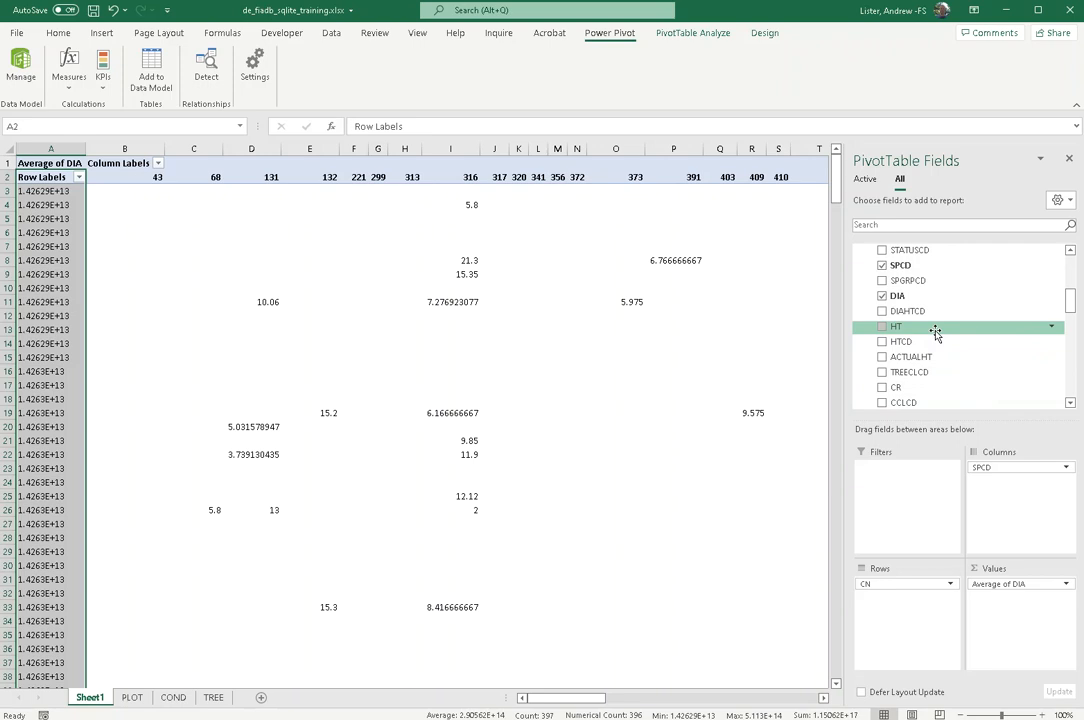
pyautogui.scroll(-2, 948, 342)
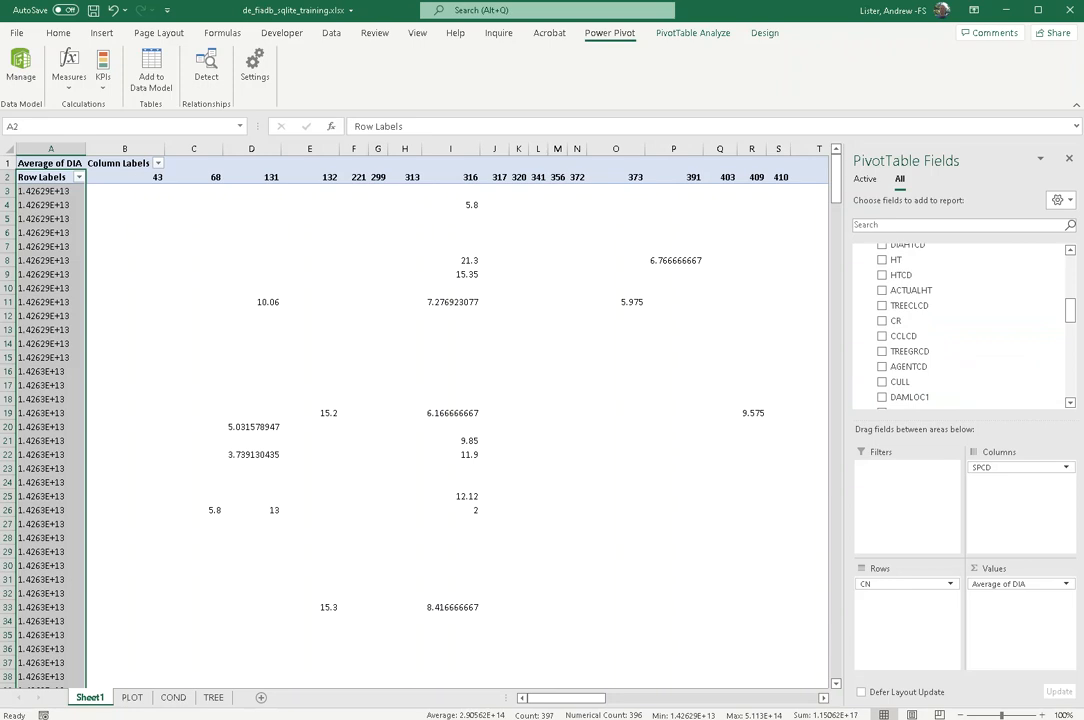
# Expand the COND table in the PivotTable field list and look through its fields.
pyautogui.hotkey('alt', 'Tab')
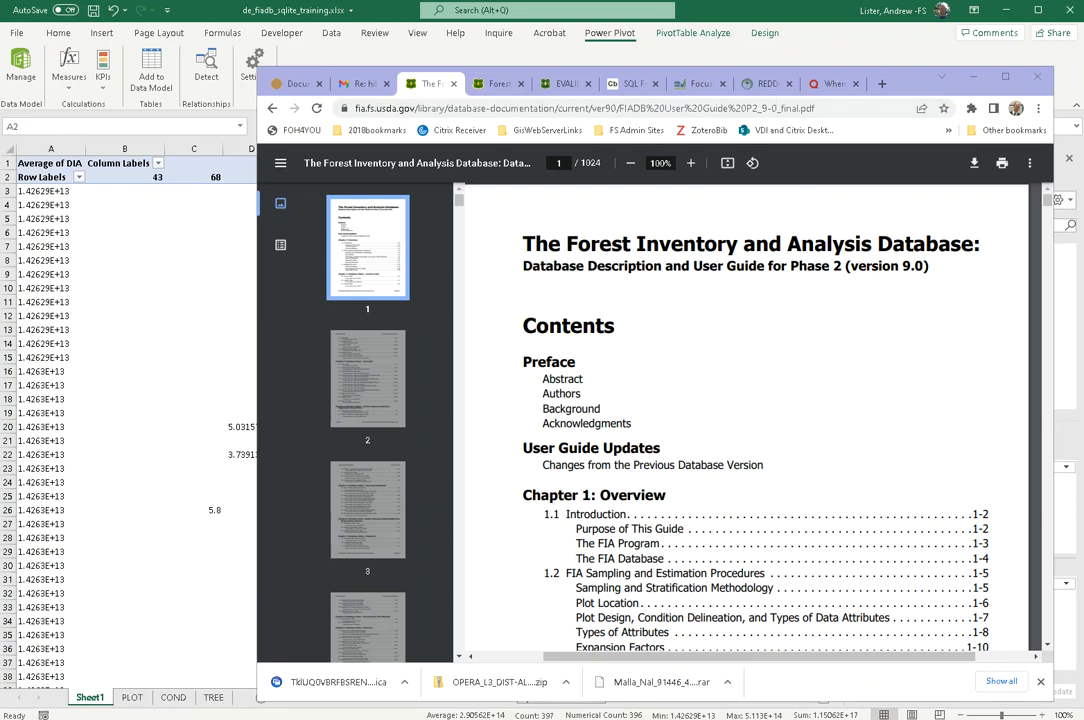
pyautogui.click(146, 363)
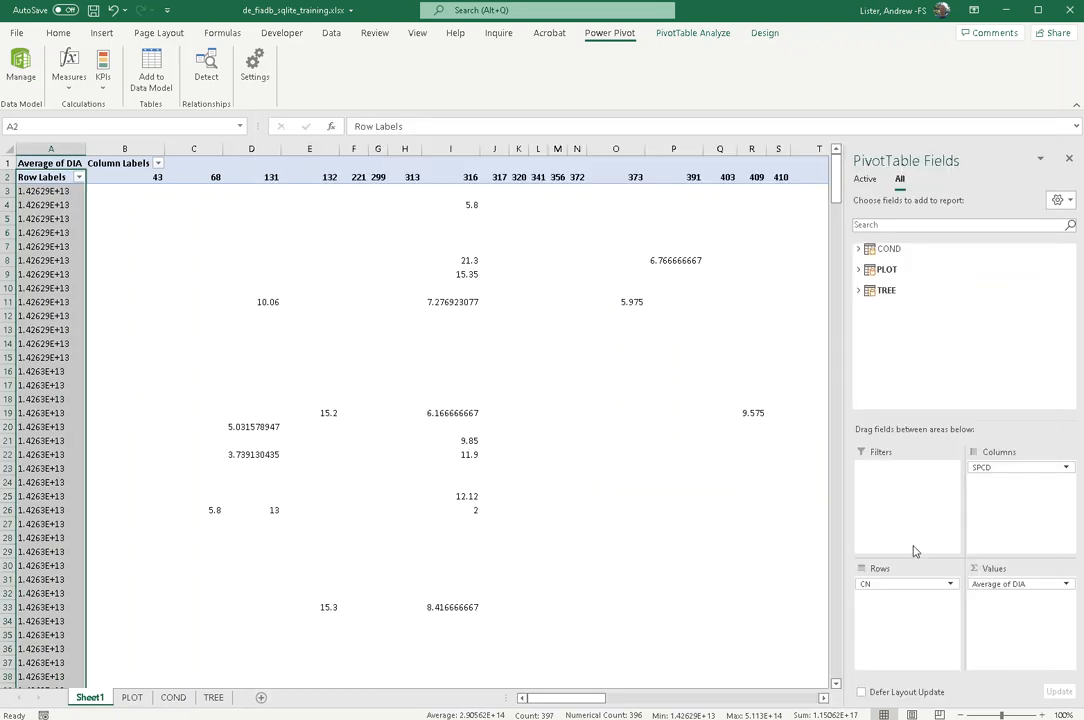
pyautogui.click(858, 250)
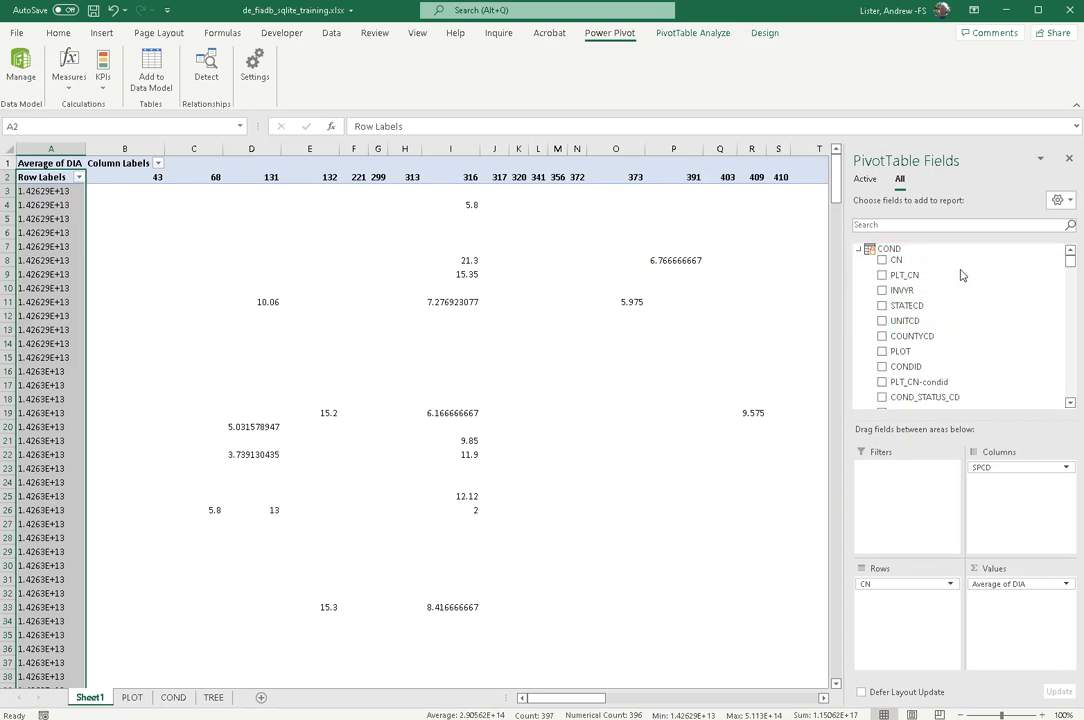
pyautogui.scroll(-2, 958, 325)
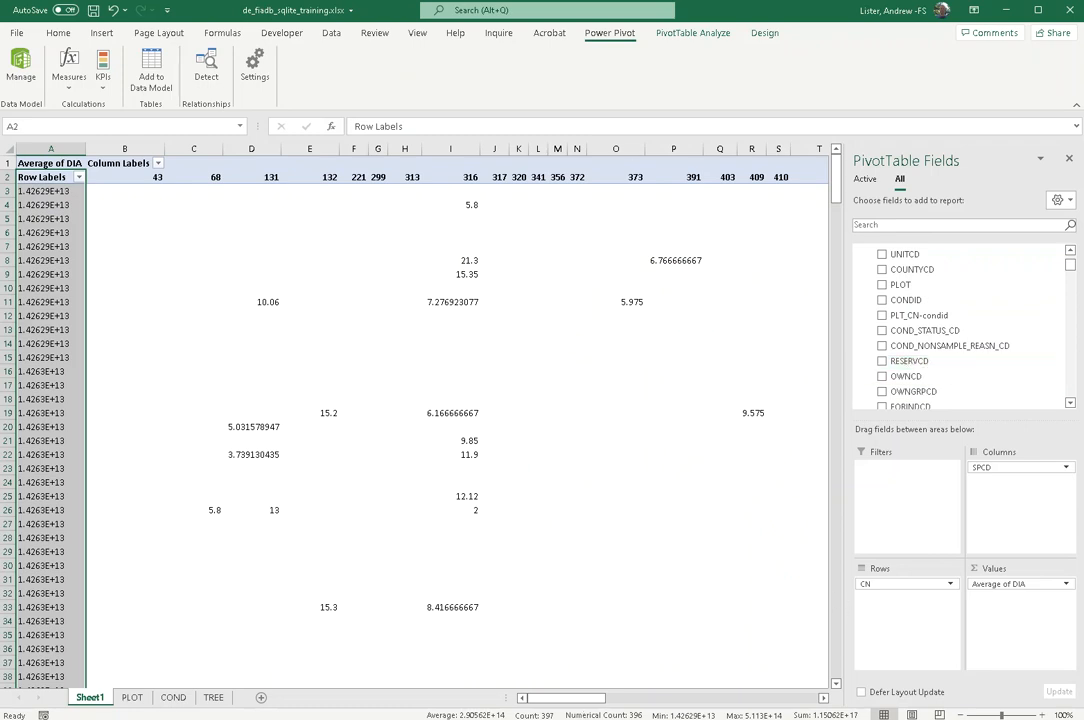
# Switch to the Forest Inventory and Analysis Database user guide in the browser and open section 2.5, Condition Table, from its contents.
pyautogui.hotkey('alt', 'Tab')
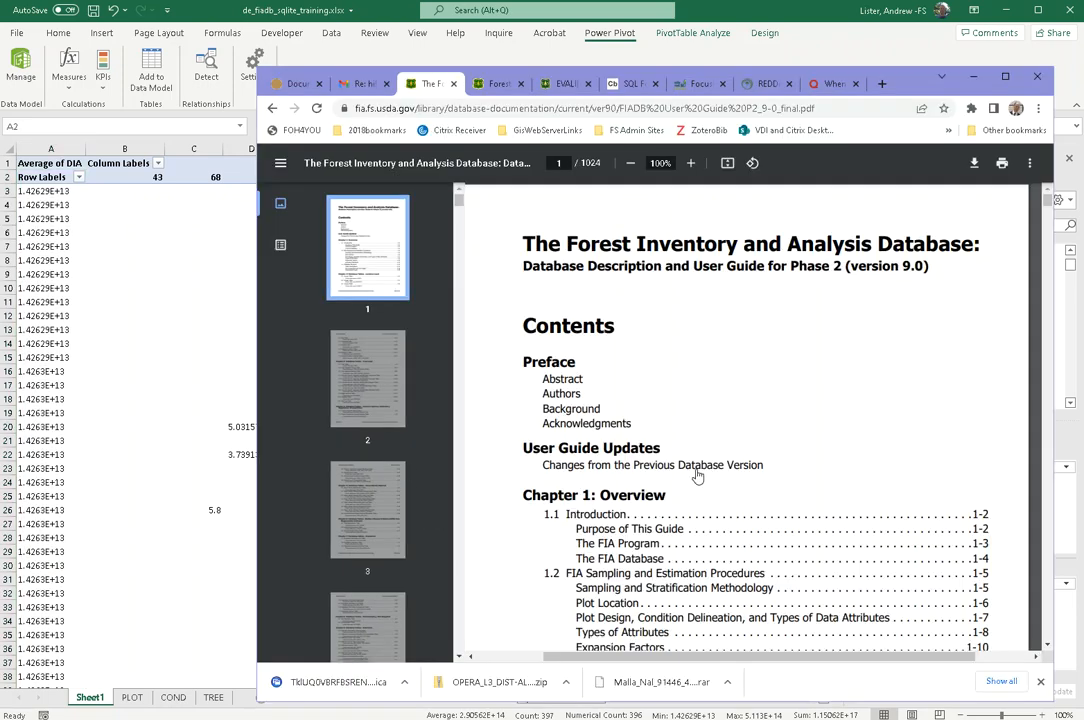
pyautogui.moveTo(920, 89); pyautogui.dragTo(734, 528)
pyautogui.scroll(1, 1025, 293)
pyautogui.scroll(1, 1025, 293)
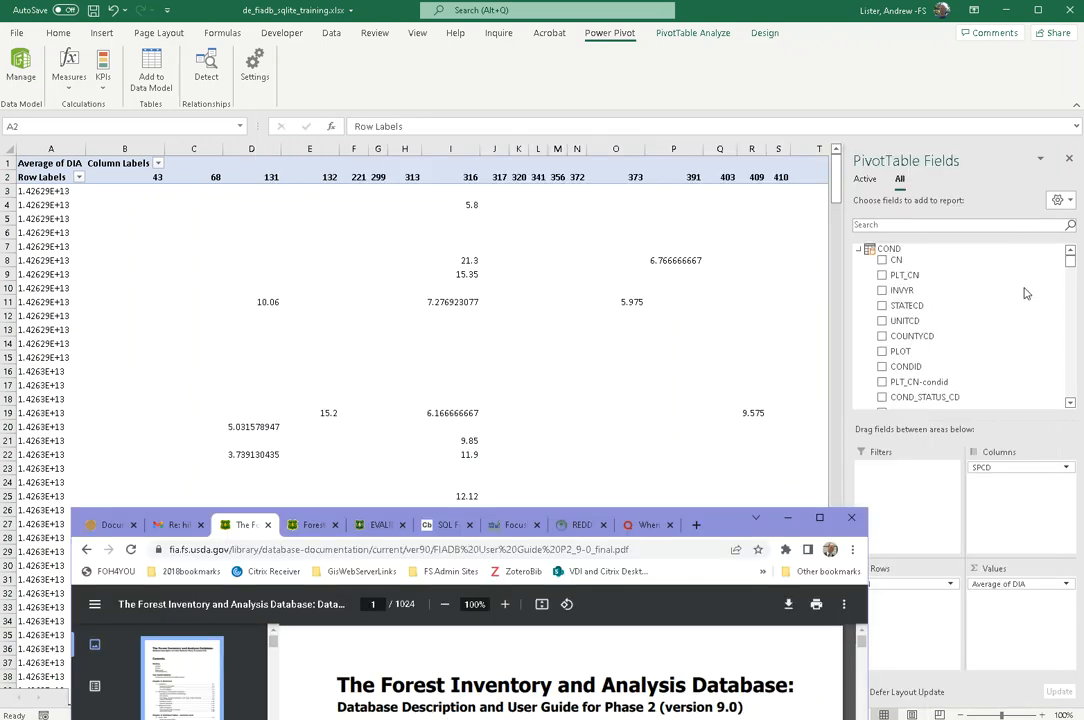
pyautogui.moveTo(730, 524); pyautogui.dragTo(781, 62)
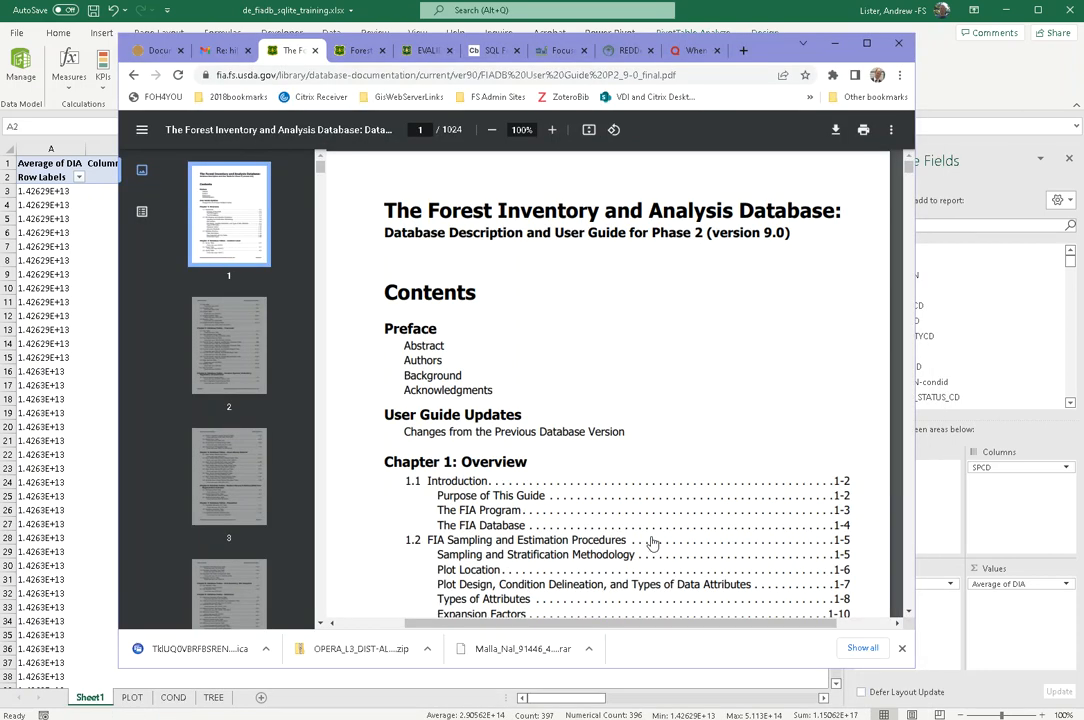
pyautogui.scroll(-3, 559, 497)
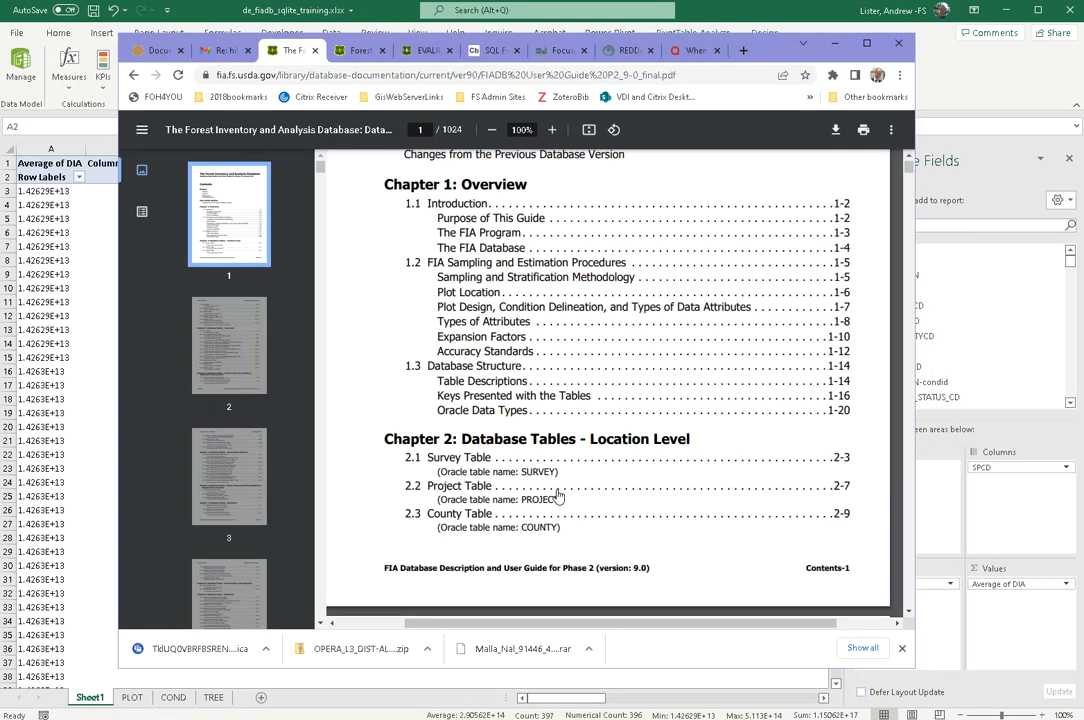
pyautogui.scroll(-3, 555, 492)
pyautogui.scroll(1, 455, 495)
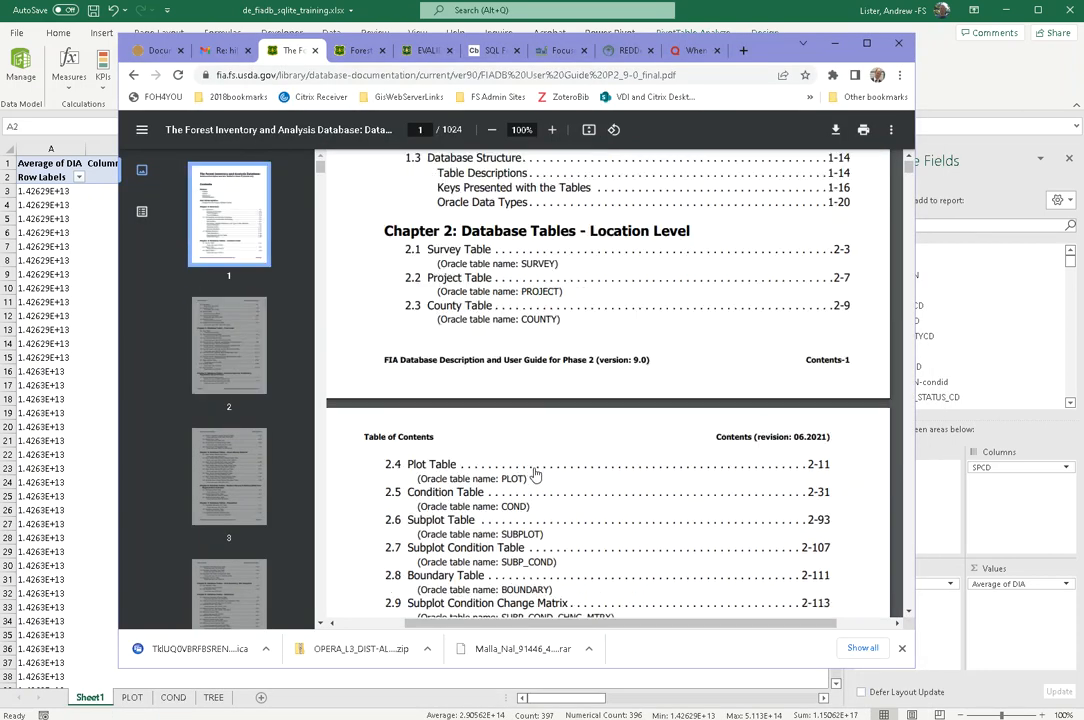
pyautogui.click(459, 500)
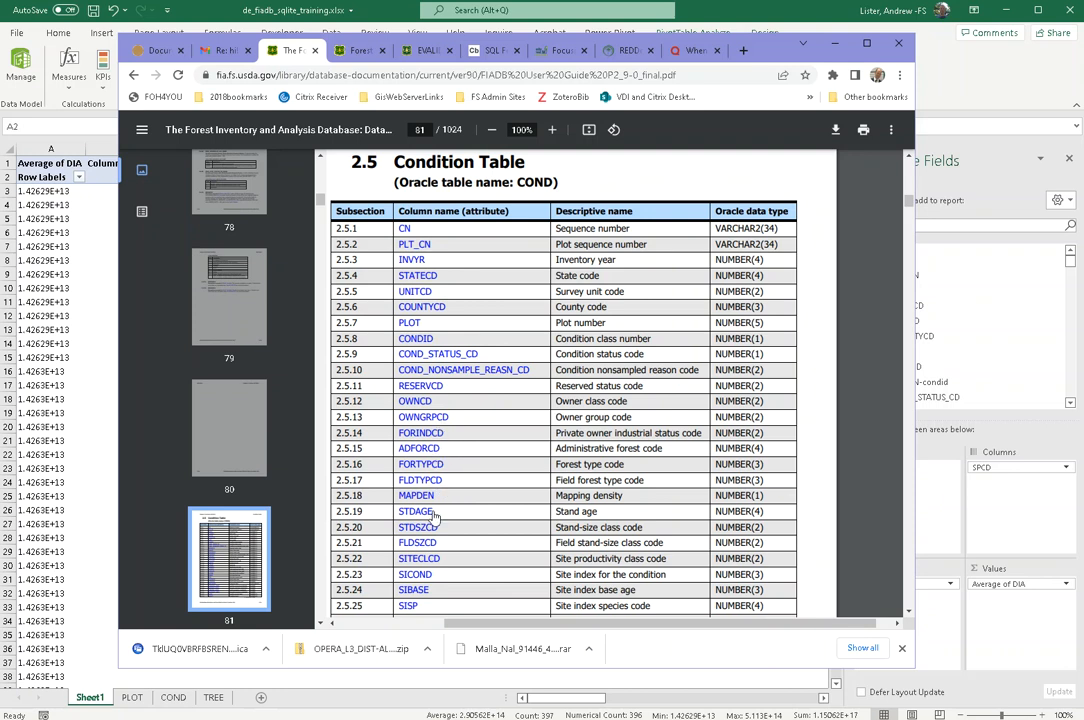
# Open the RESERVCD description from the Condition Table and highlight the start of its reserved status code definition.
pyautogui.scroll(-2, 447, 481)
pyautogui.scroll(3, 440, 470)
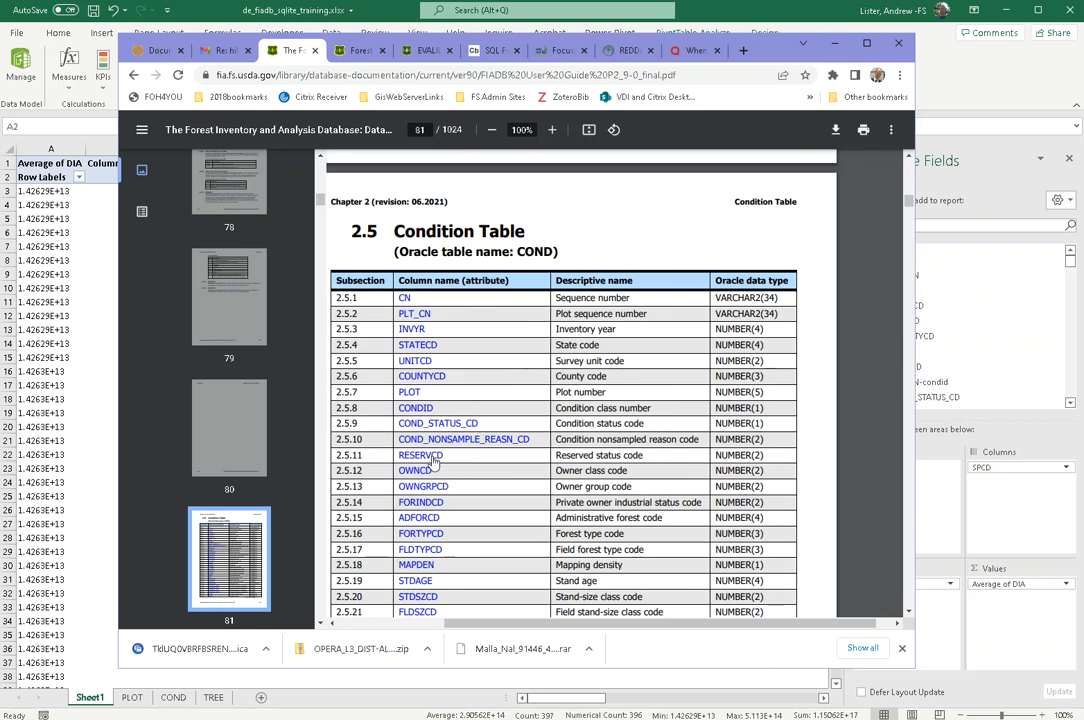
pyautogui.click(433, 459)
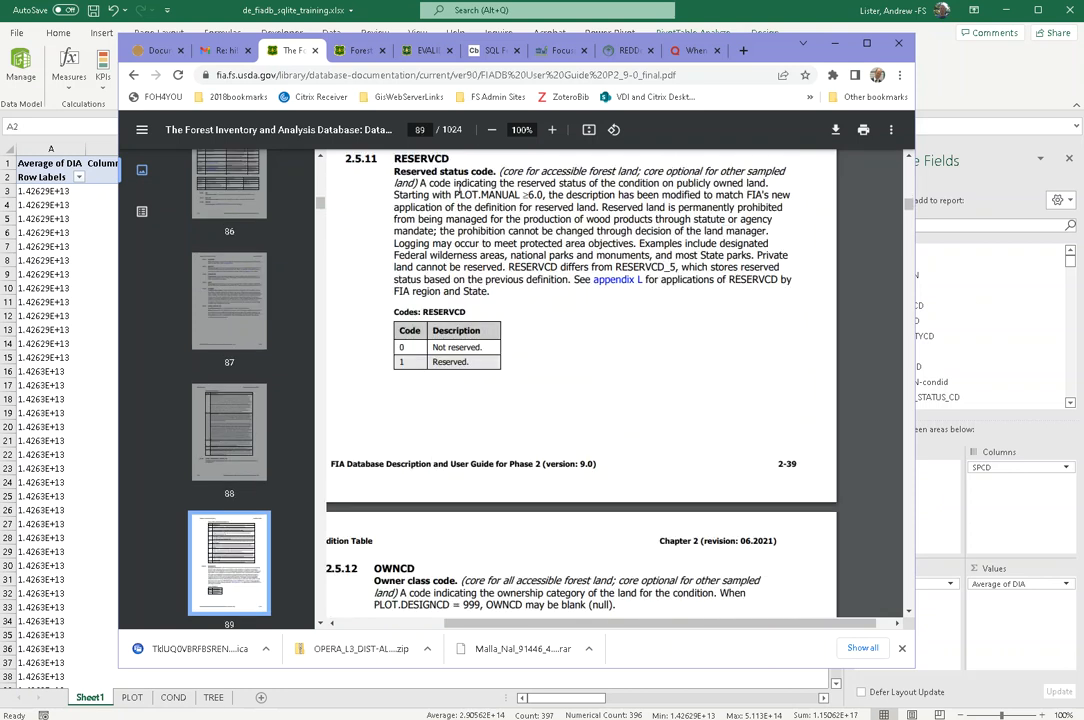
pyautogui.moveTo(432, 185); pyautogui.dragTo(785, 181)
pyautogui.moveTo(785, 184); pyautogui.dragTo(786, 188)
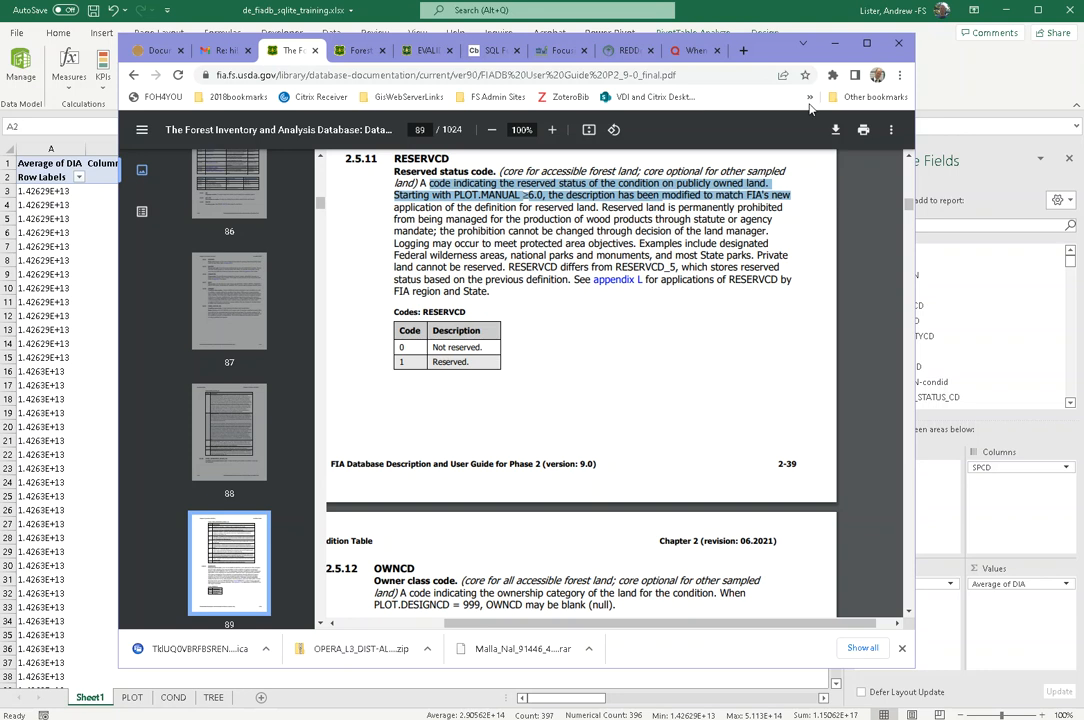
# Bring up the Forest Inventory and Analysis National Core Field Guide, version 9.1, in the browser.
pyautogui.click(358, 55)
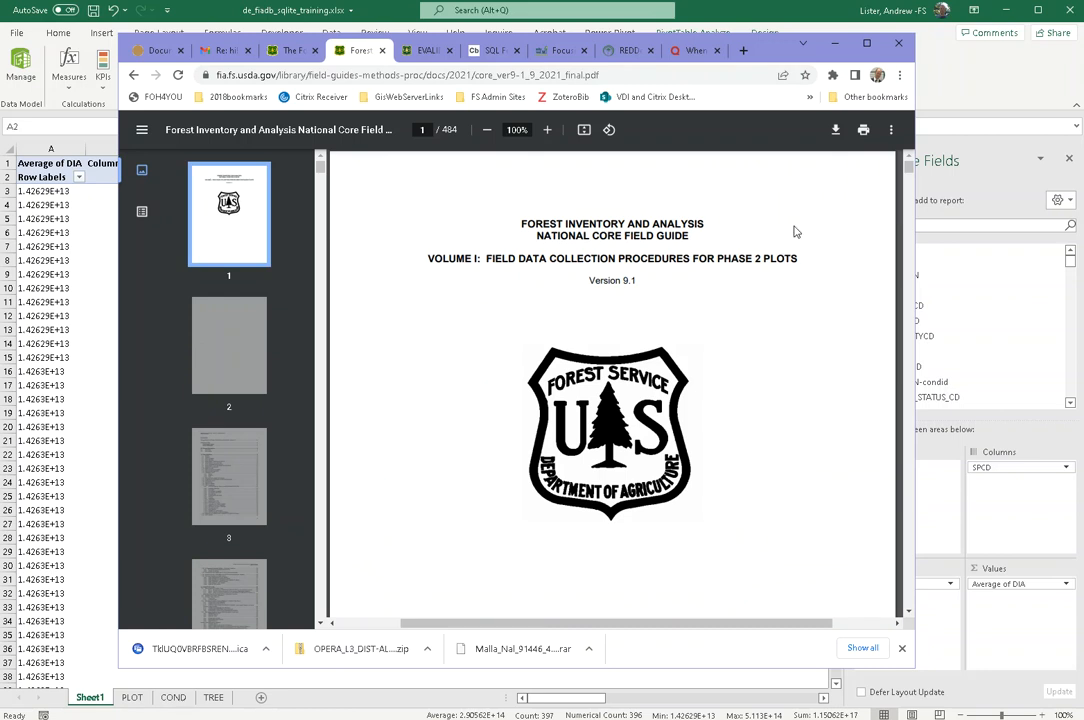
# Search the field guide for "reserv", open section 2.5.1 RESERVED STATUS from the contents, and read its description and code values.
pyautogui.hotkey('ctrl', 'f')
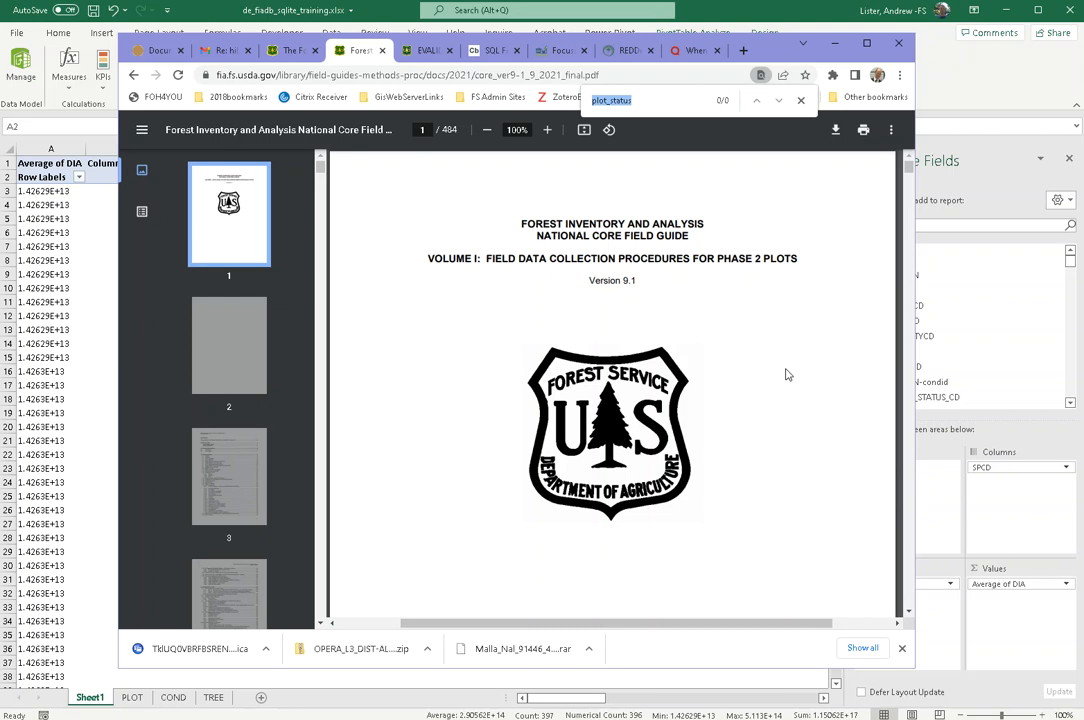
pyautogui.write('reserv')
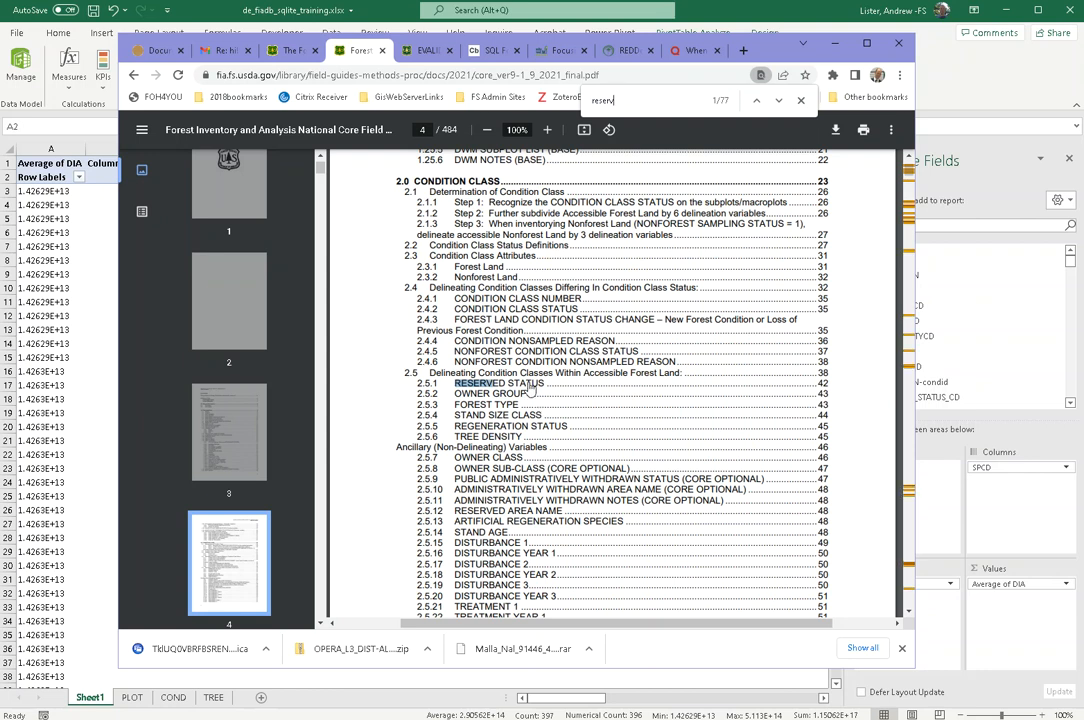
pyautogui.click(530, 390)
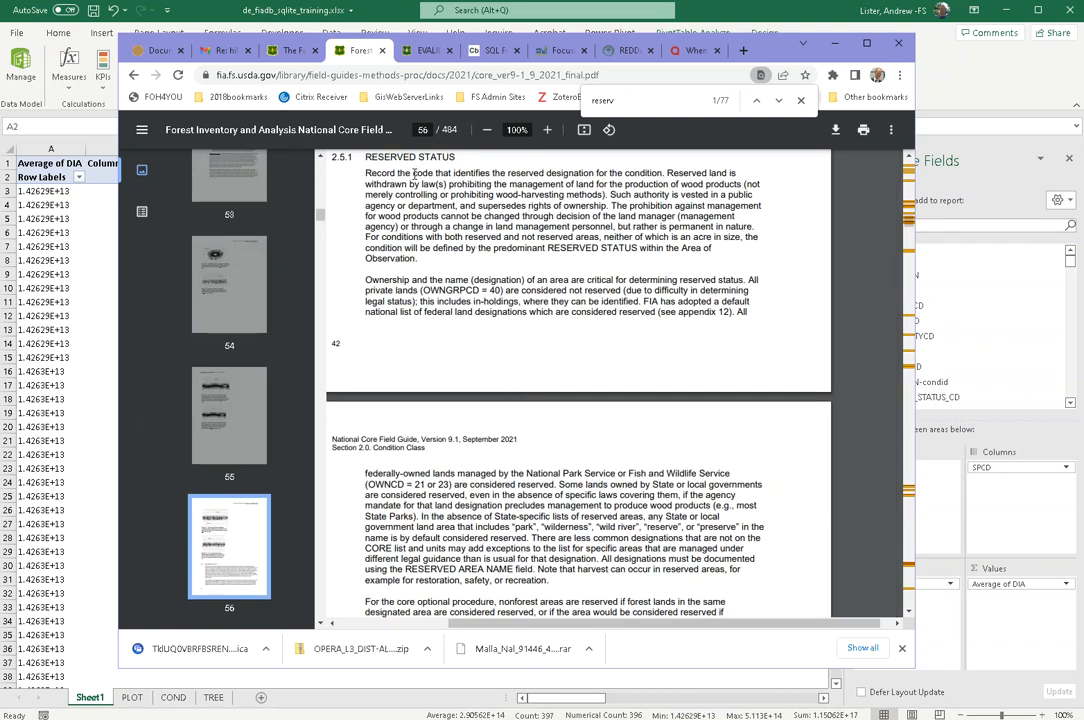
pyautogui.scroll(-1, 492, 368)
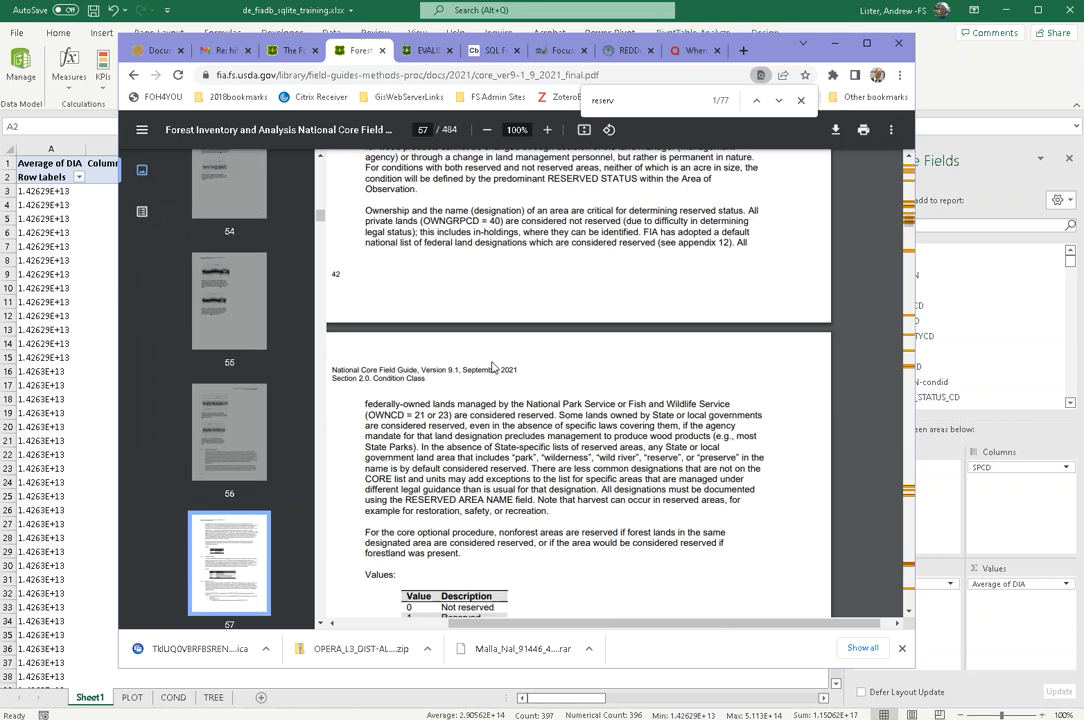
pyautogui.scroll(-1, 492, 368)
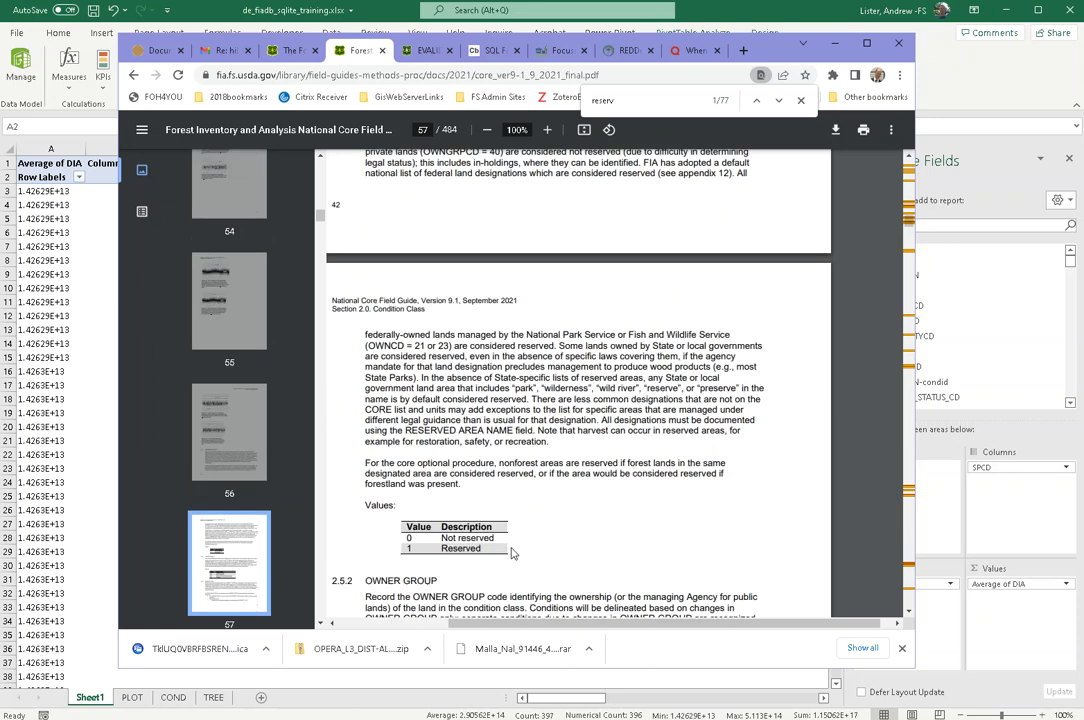
pyautogui.scroll(2, 491, 430)
pyautogui.scroll(1, 540, 350)
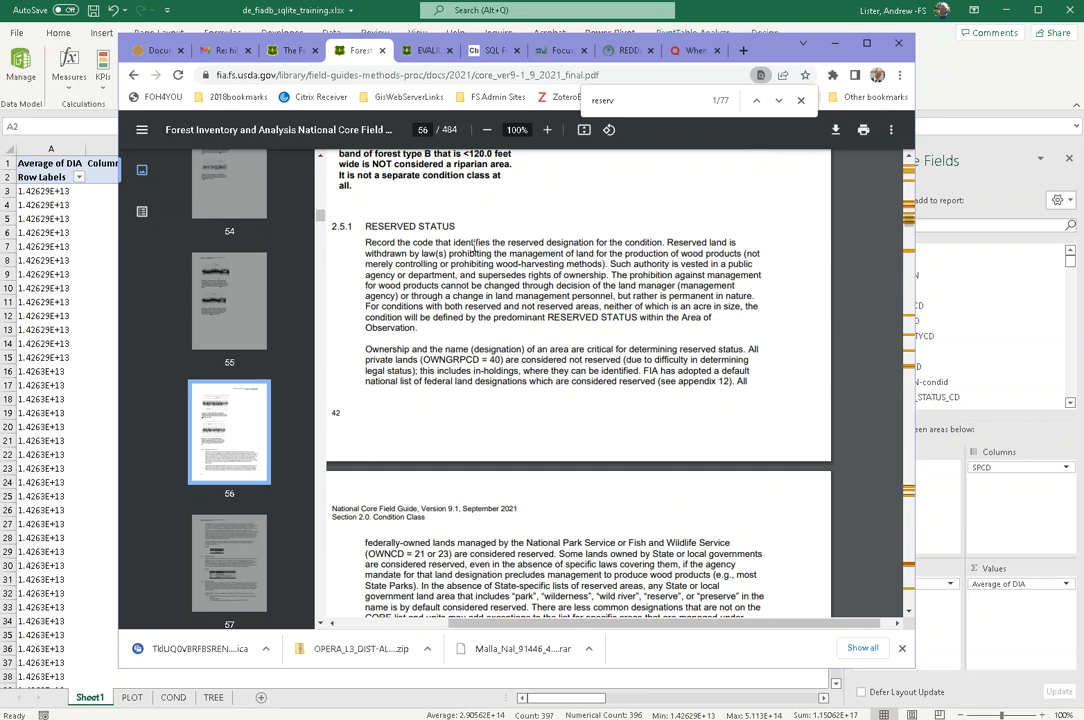
# Minimize the field guide's browser window to return to the Excel workbook and show the PLOT sheet.
pyautogui.click(834, 42)
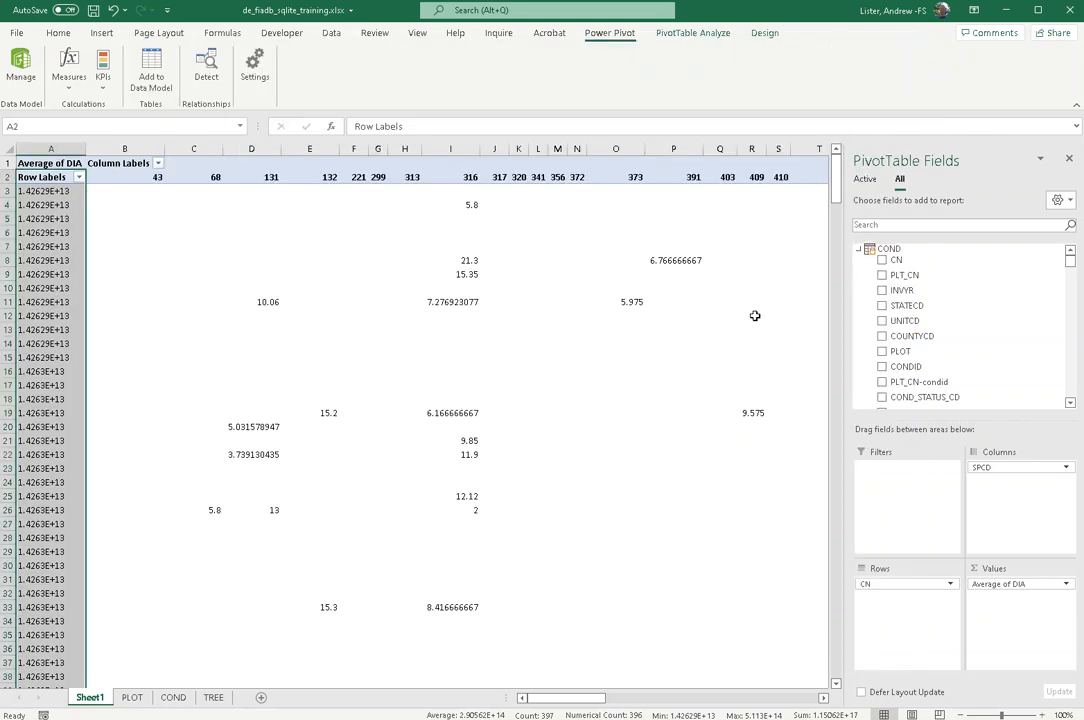
pyautogui.click(132, 698)
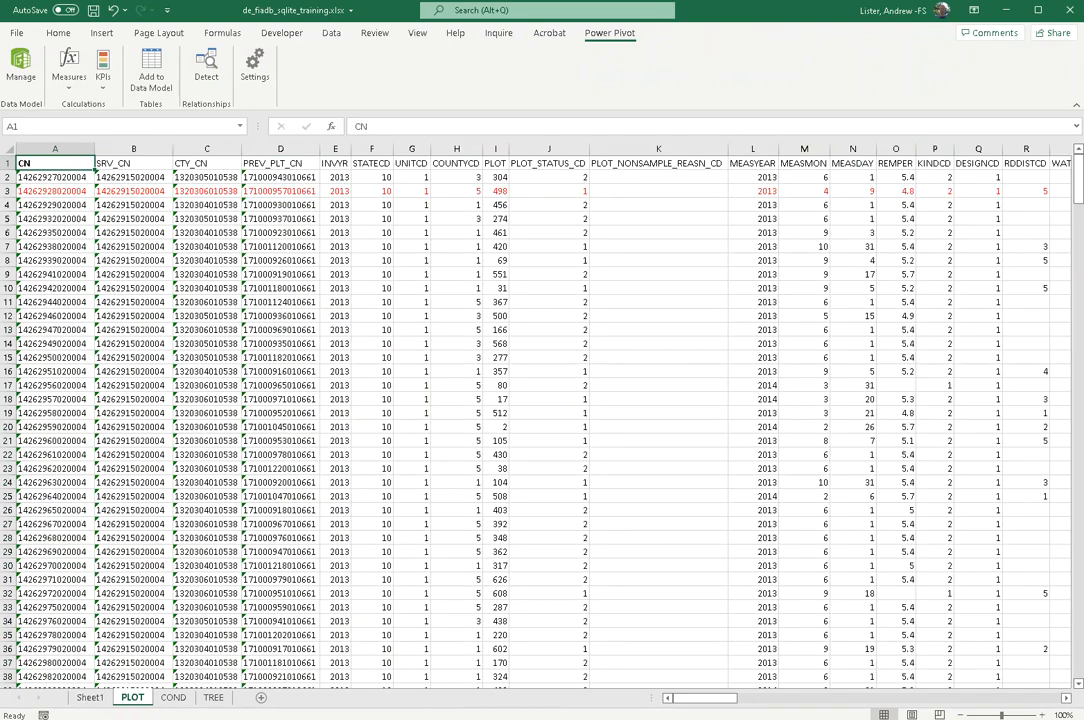